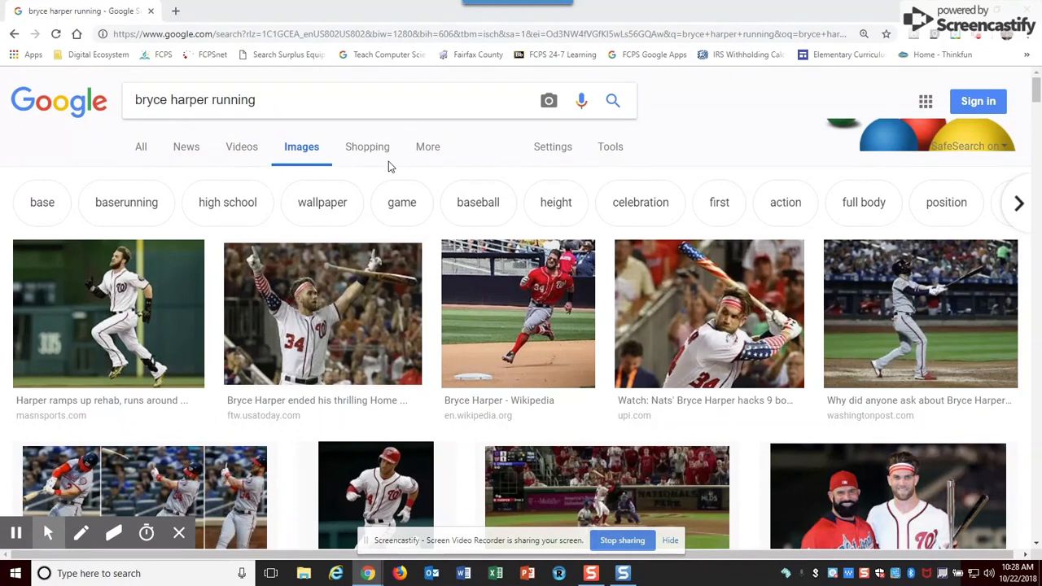
Bring the enlarged photo of the running baseball player into view and launch Snagit 2018
scroll(396, 188, "down", 5)
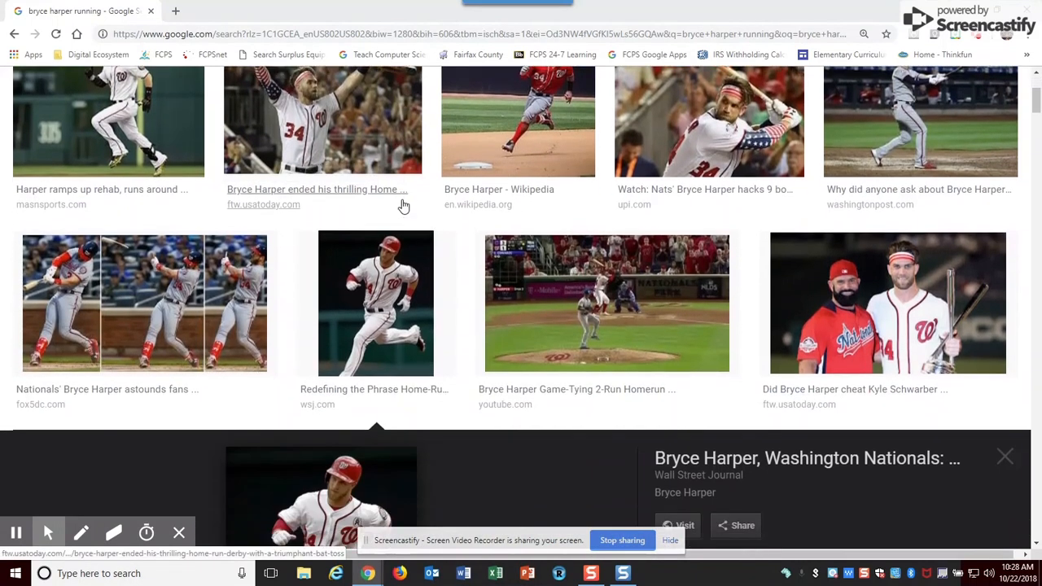
scroll(407, 206, "down", 2)
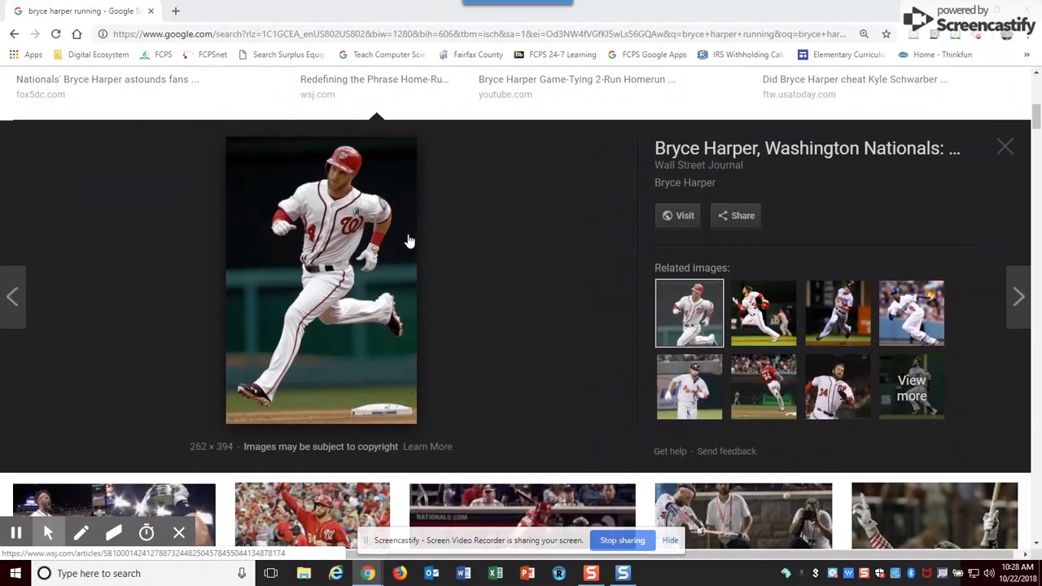
left_click(147, 576)
type("snag")
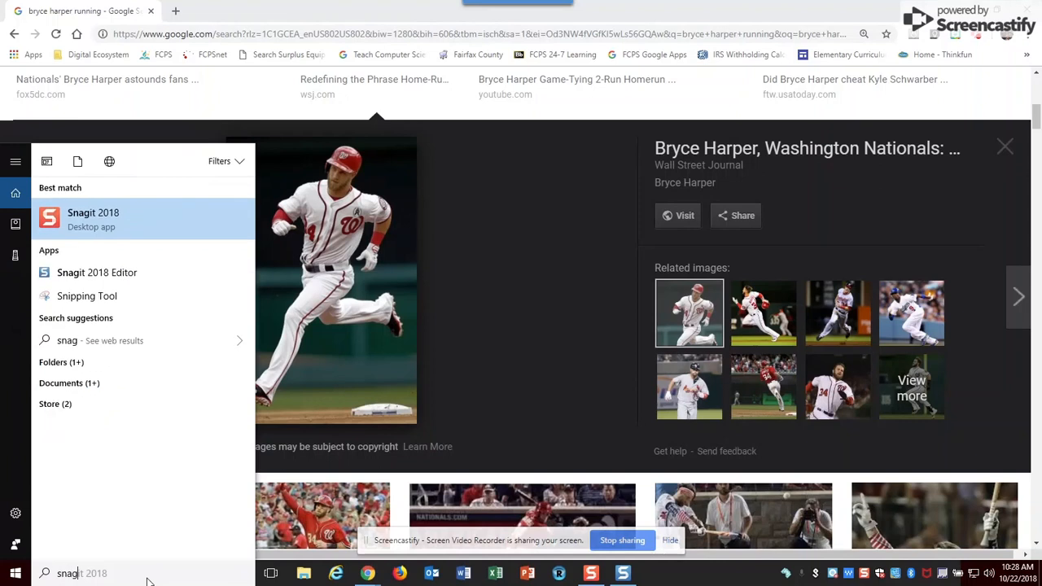
left_click(88, 220)
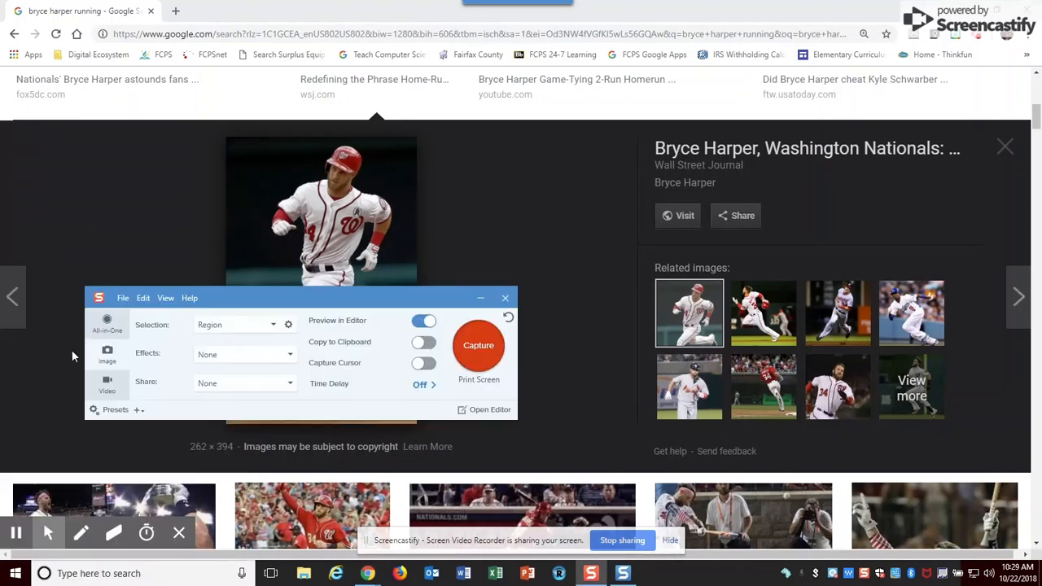
Capture the running player's photo as a region image and delete the older red-jersey capture from the recent captures
left_click(478, 354)
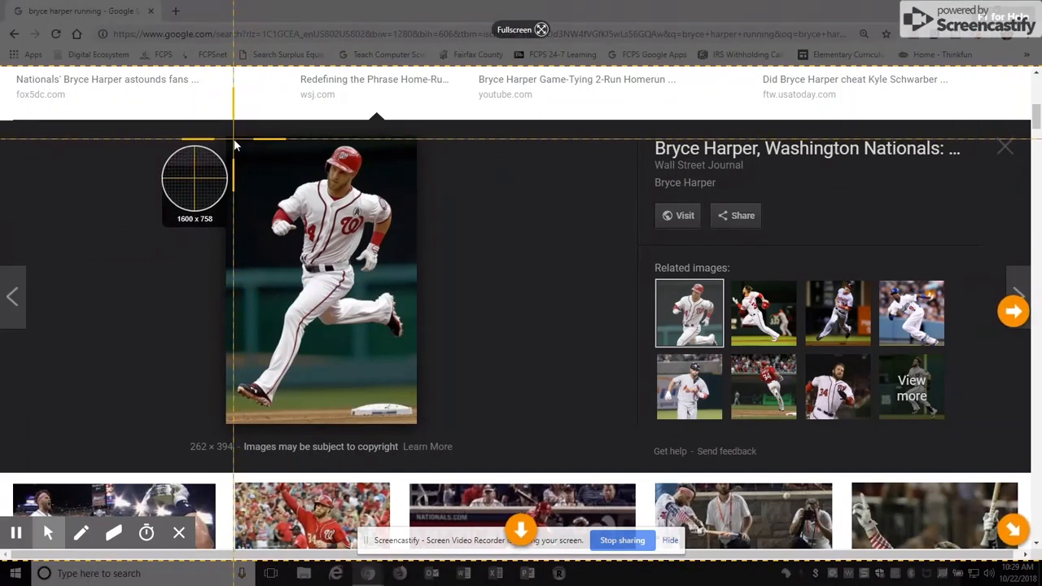
left_click_drag(234, 139, 408, 415)
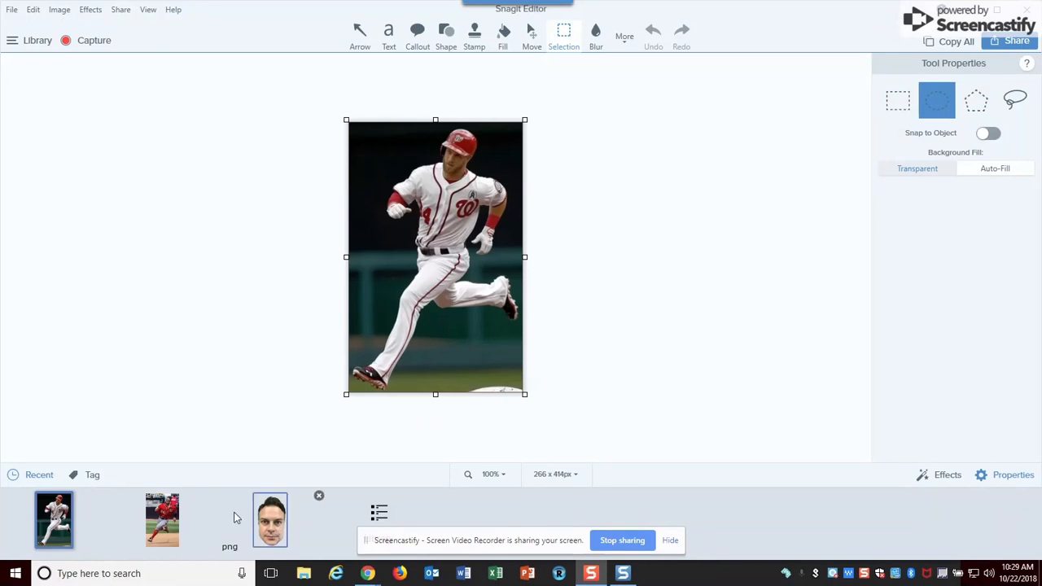
left_click(210, 496)
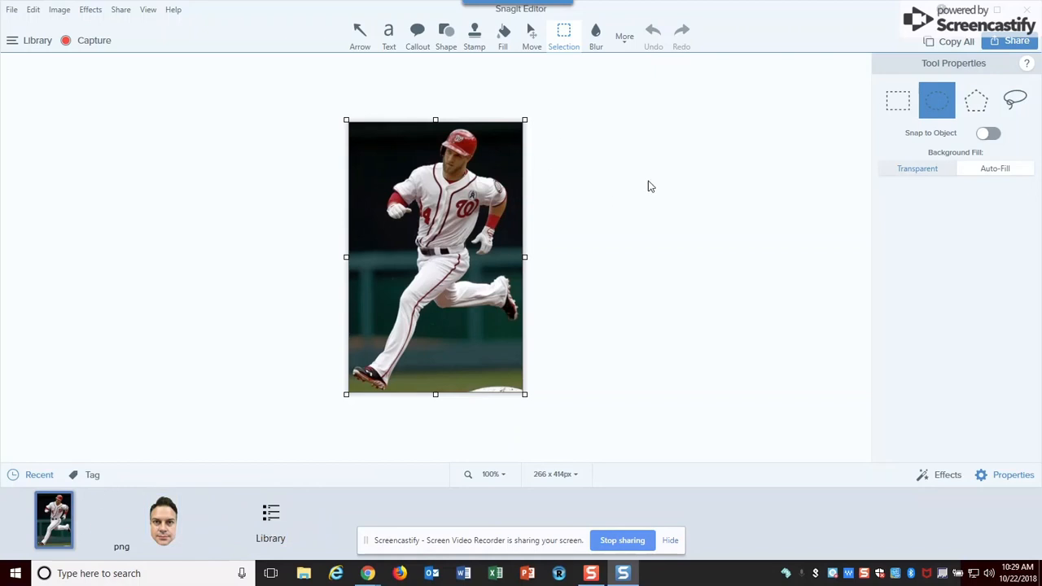
Make the dark background above the wall transparent using the Fill tool with a transparent fill colour
left_click(505, 45)
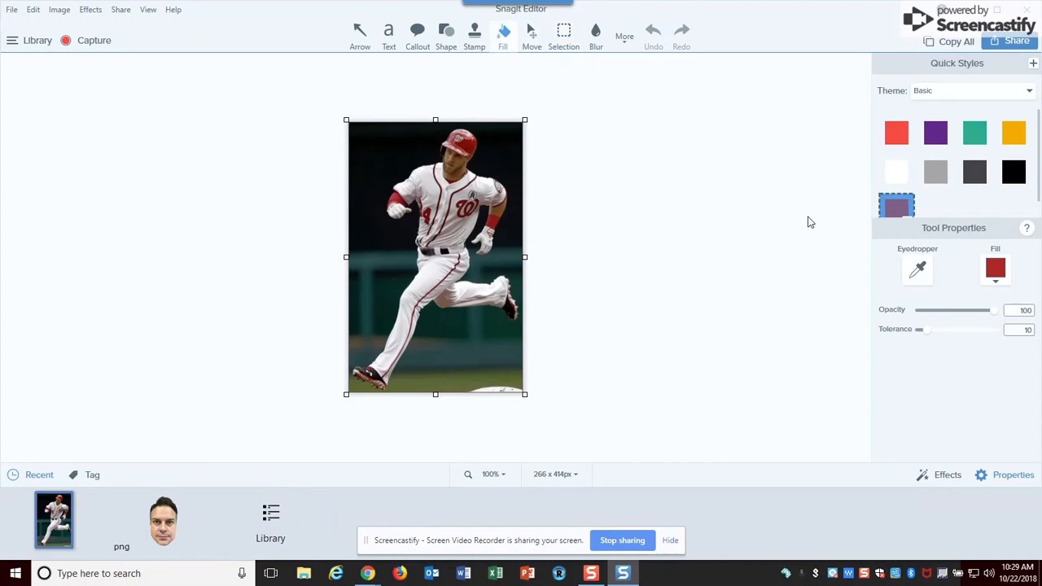
left_click(997, 271)
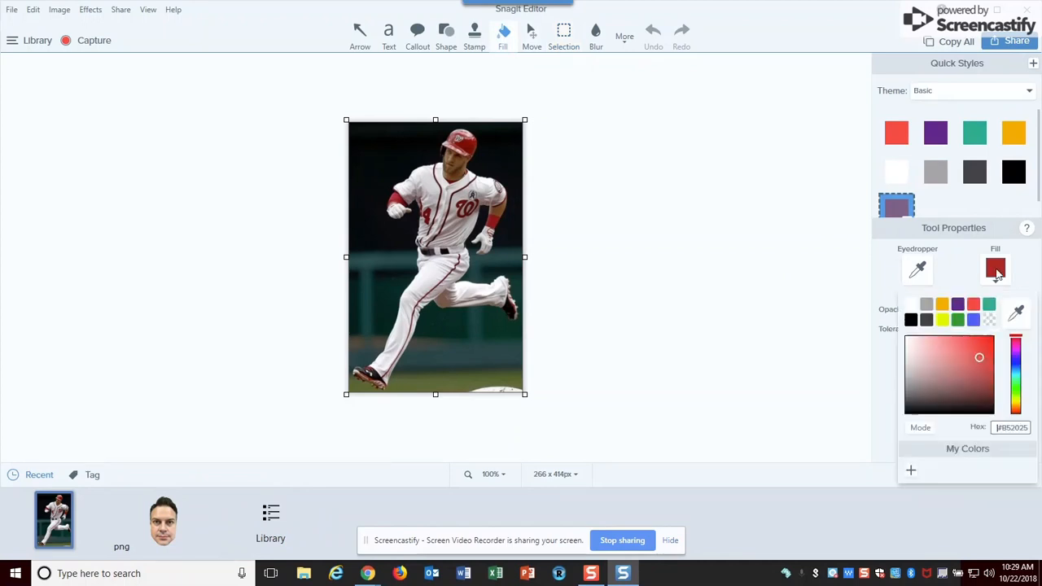
left_click(991, 321)
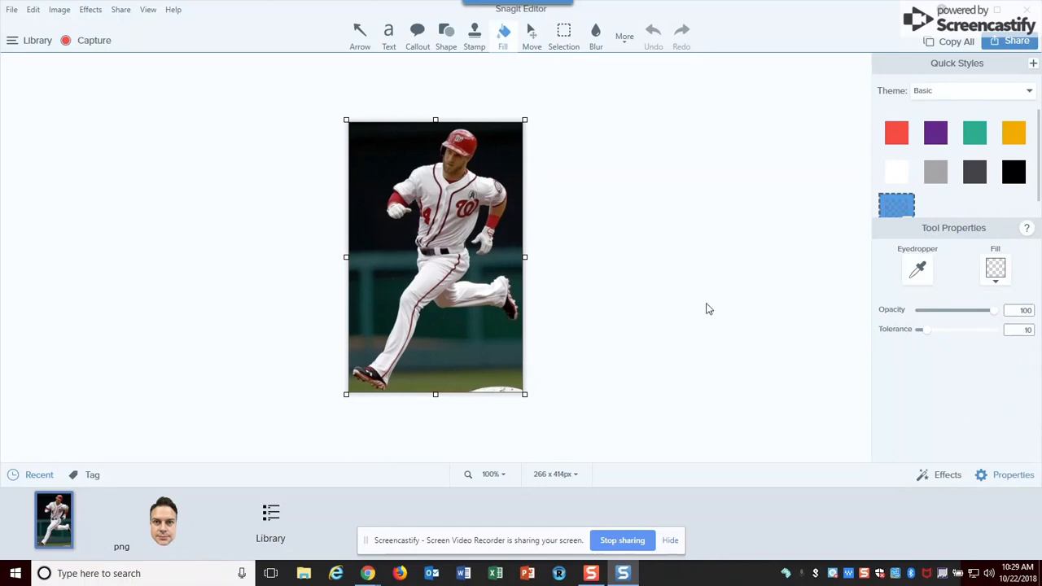
left_click(509, 134)
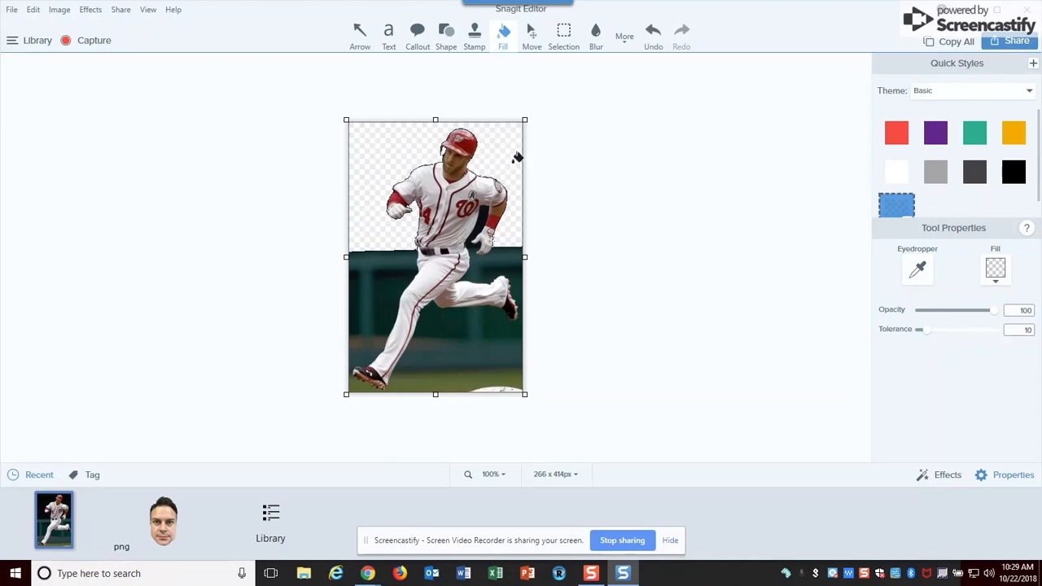
left_click(651, 36)
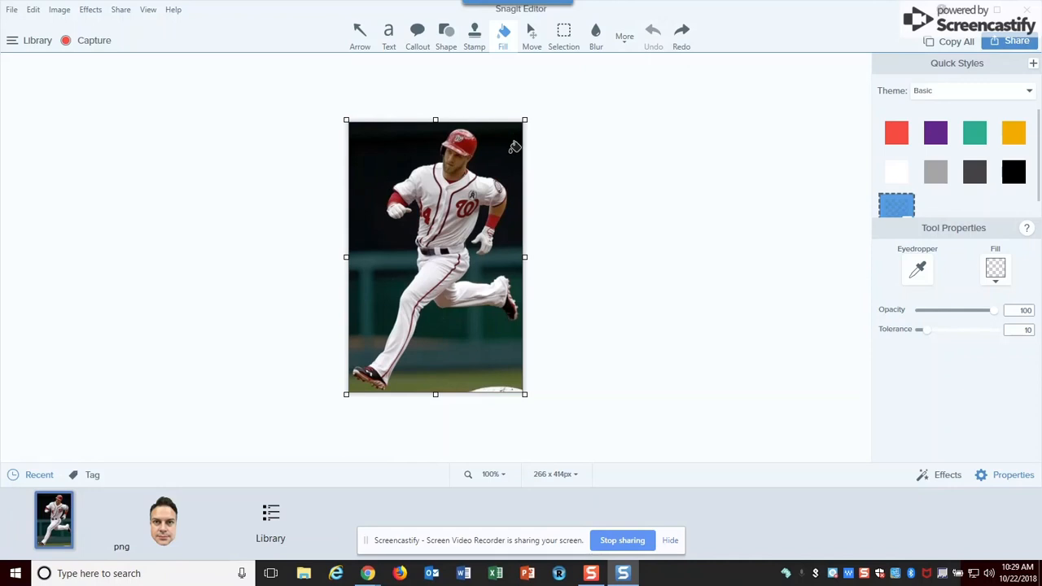
left_click(515, 147)
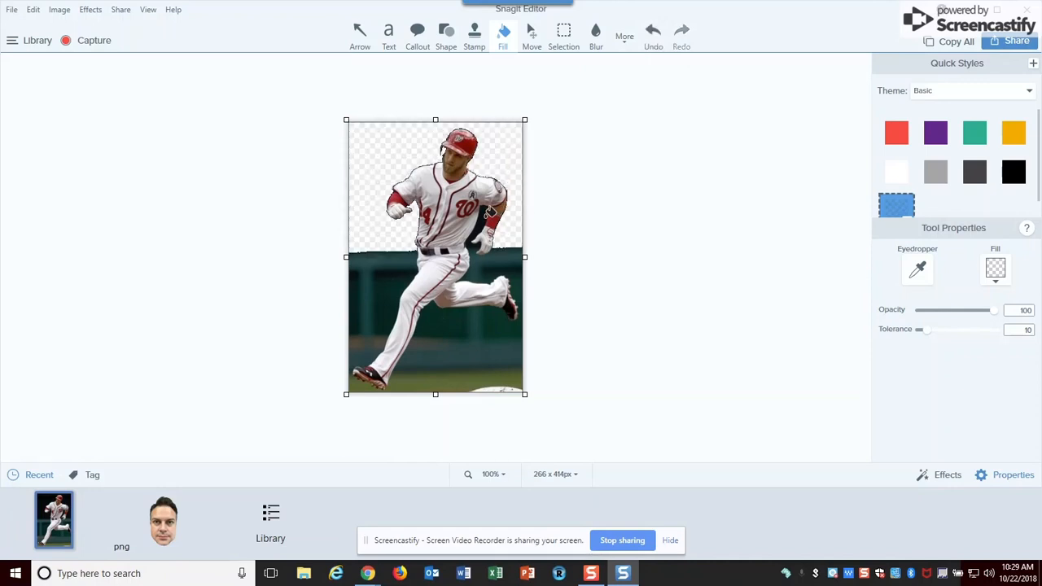
Fill the wall and ground behind and below the runner's back leg with transparency, and undo the stray fill on the helmet
left_click(513, 262)
left_click(513, 269)
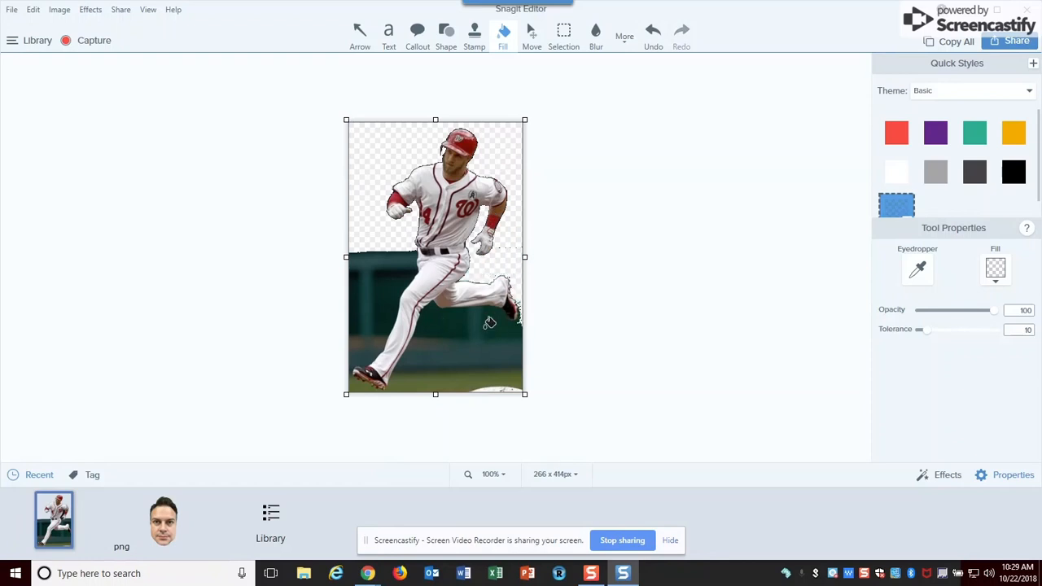
left_click(488, 323)
left_click(452, 353)
left_click(448, 376)
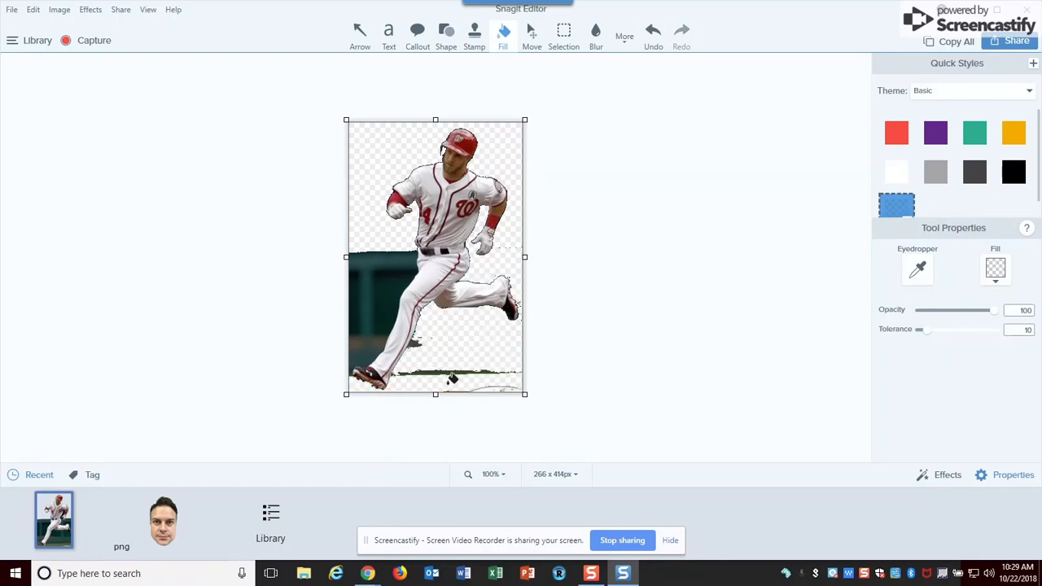
left_click(439, 364)
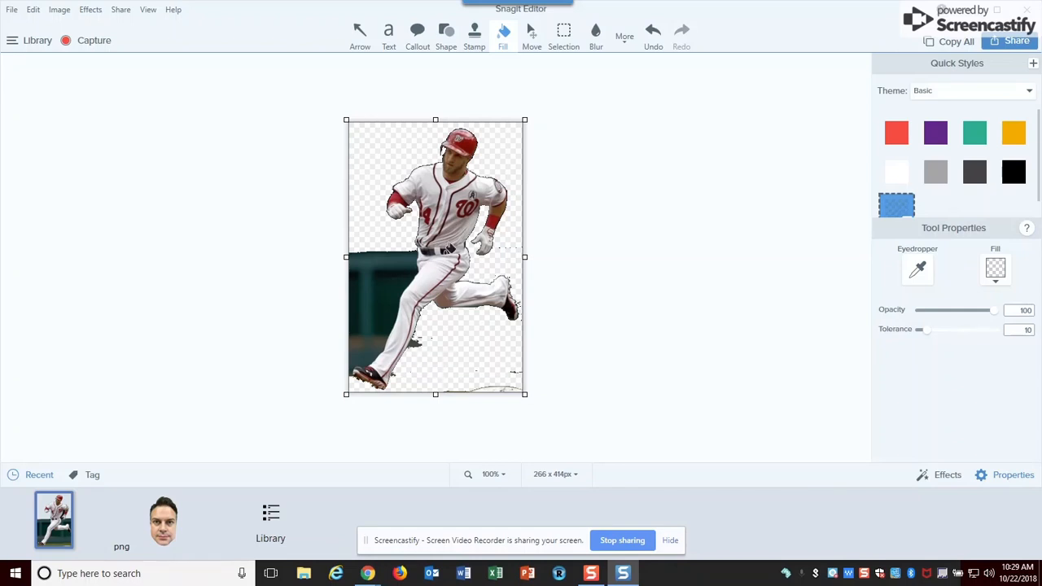
left_click(467, 130)
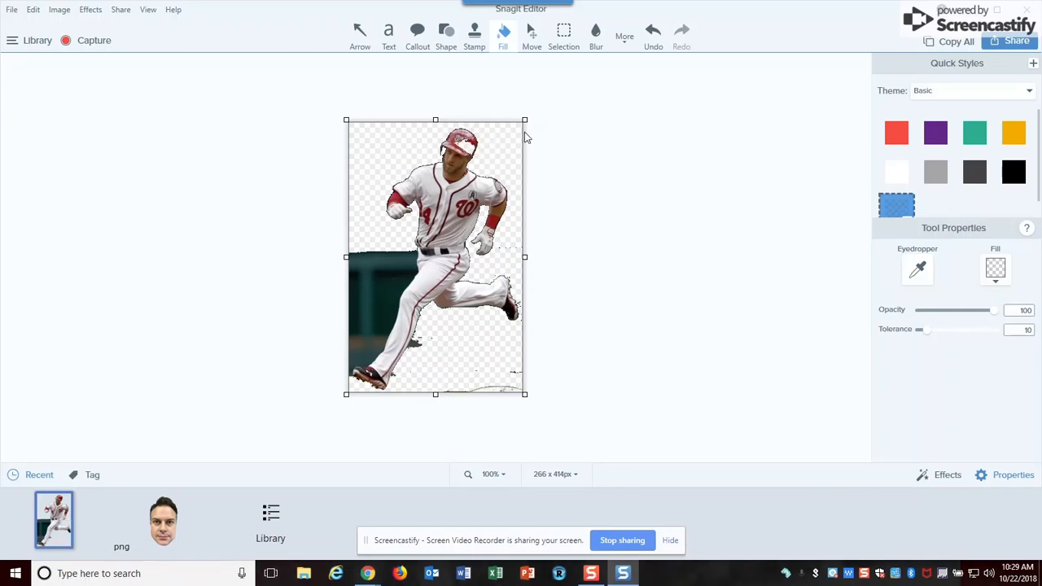
left_click(653, 47)
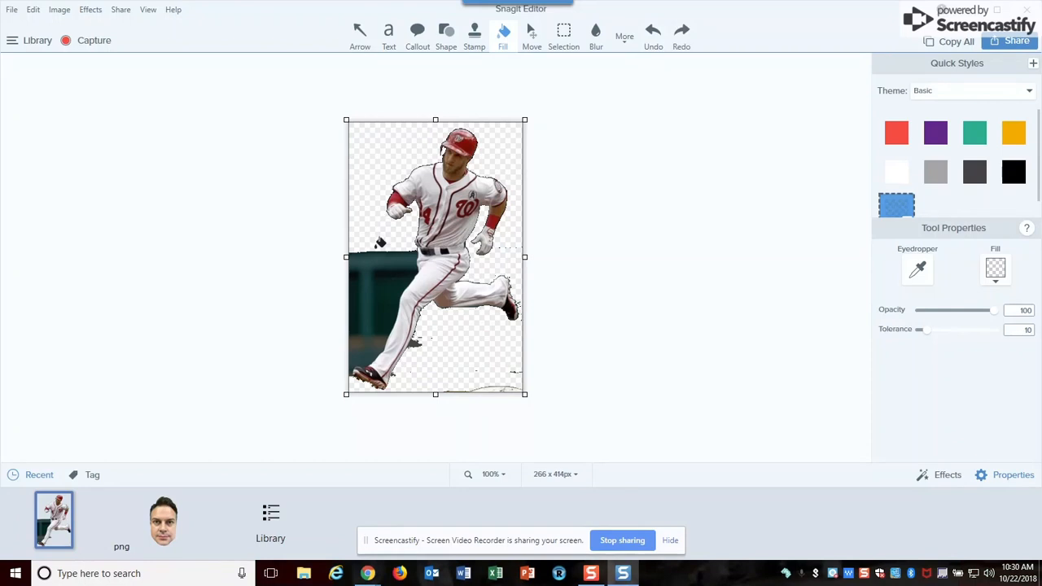
Fill the remaining green wall in front of the runner and its larger leftover patches with transparency
left_click(380, 254)
left_click(387, 271)
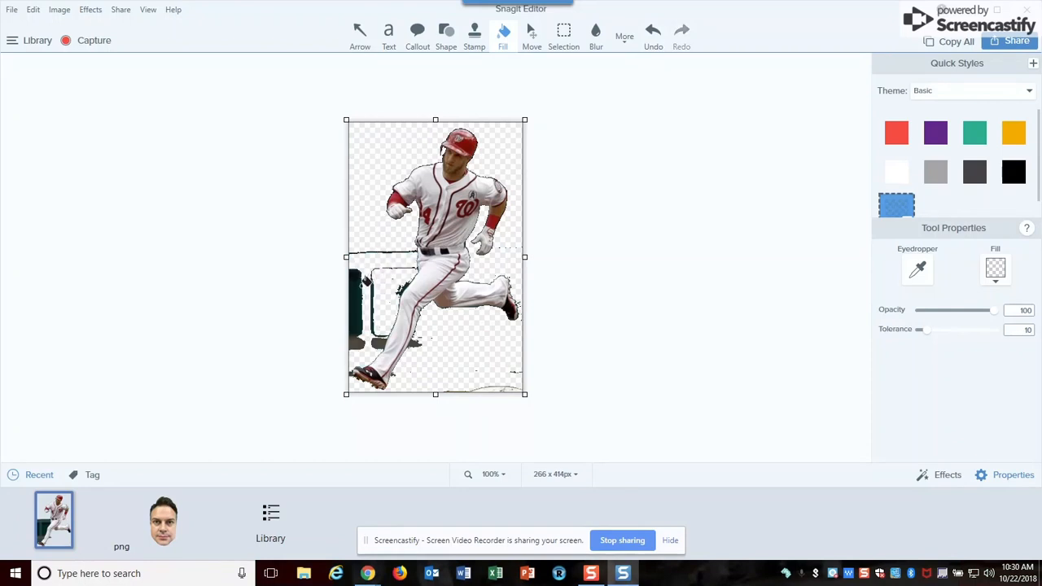
left_click(360, 296)
left_click(360, 336)
left_click(381, 336)
left_click(376, 322)
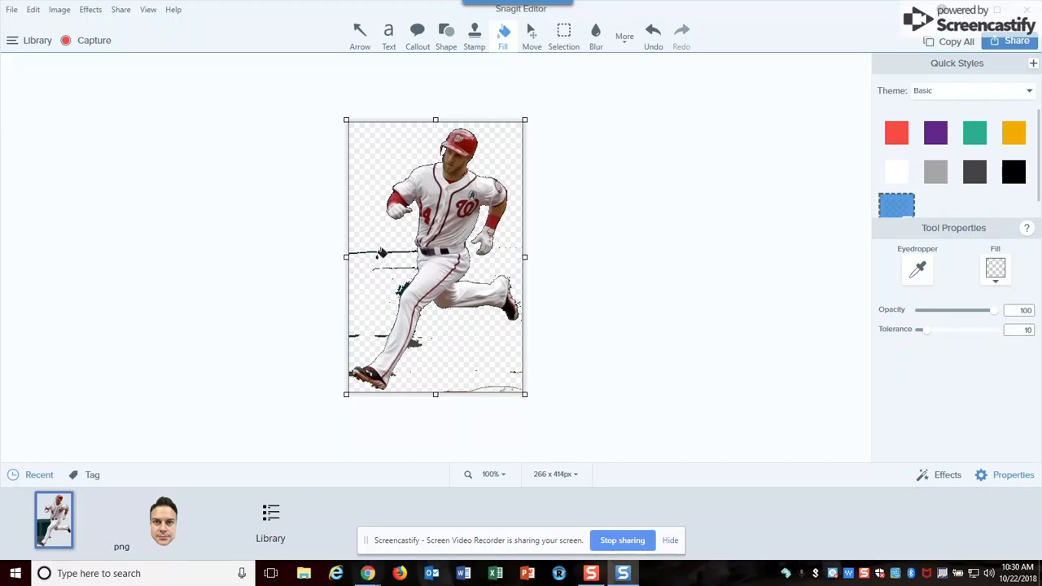
left_click(383, 250)
left_click(404, 285)
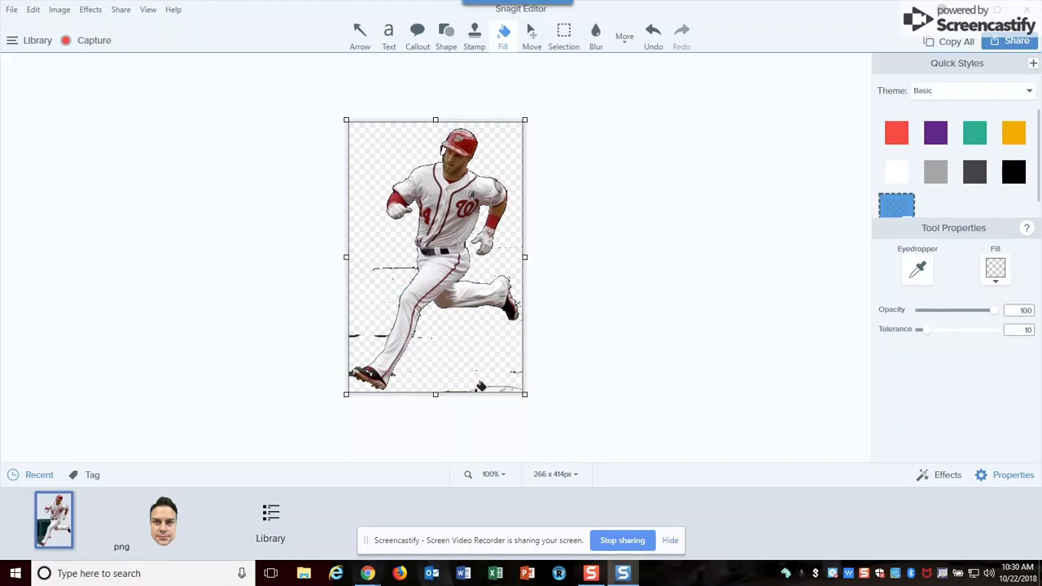
Zoom the canvas to 300% and choose the Eraser tool with a width of 24
left_click(497, 476)
left_click(499, 428)
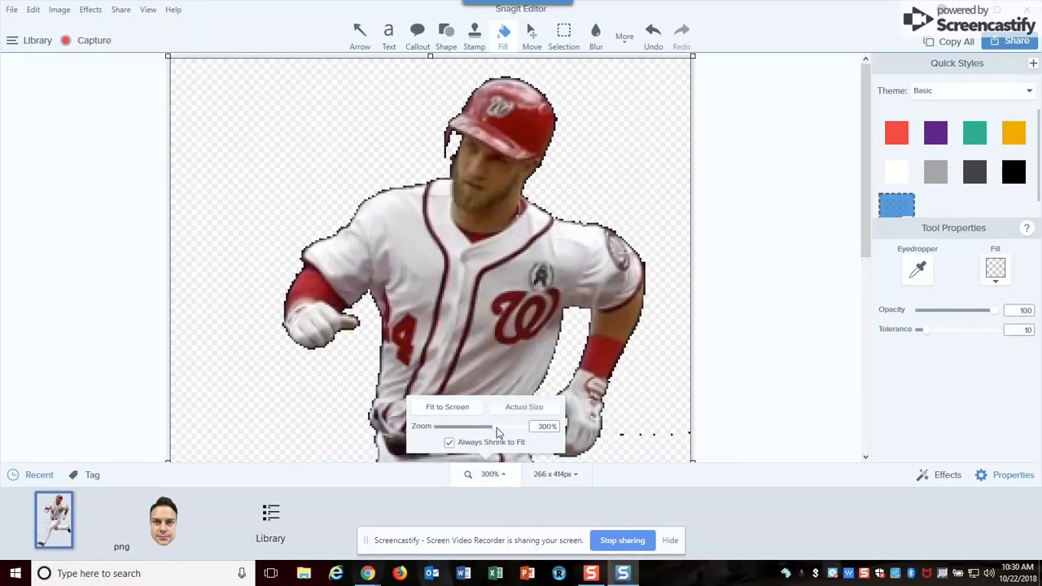
scroll(653, 340, "down", 5)
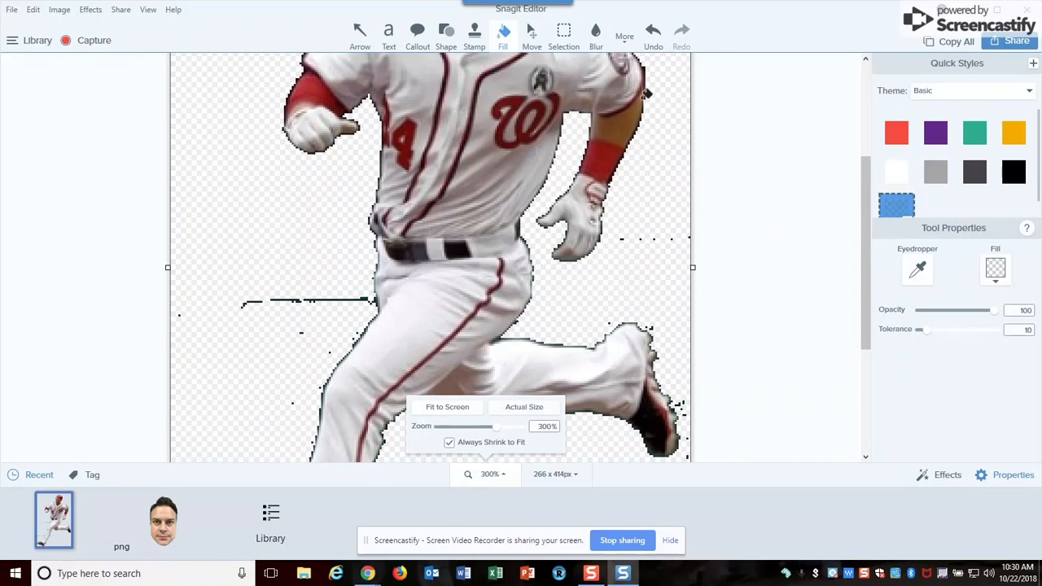
left_click(624, 40)
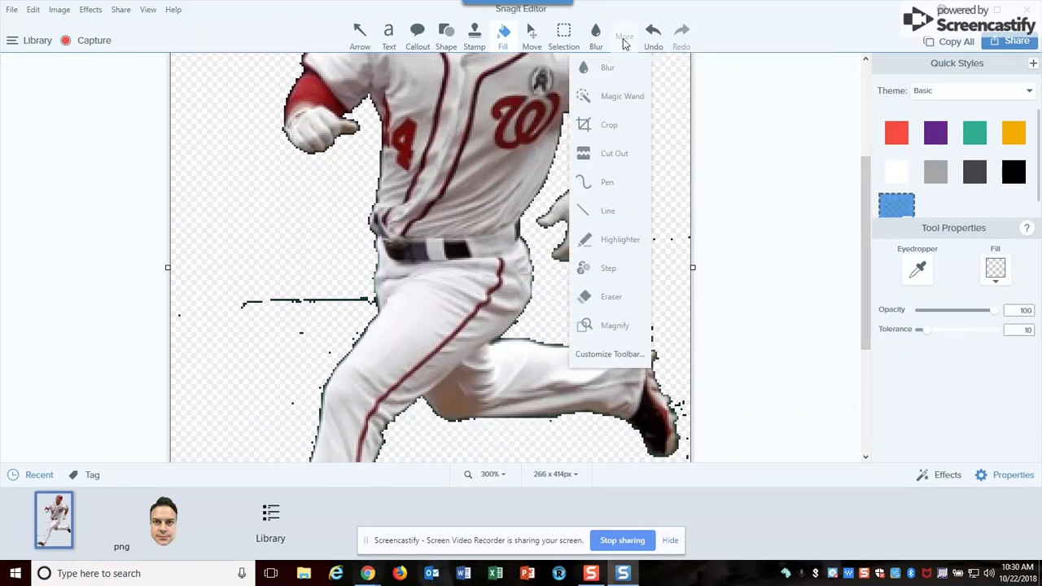
left_click(611, 297)
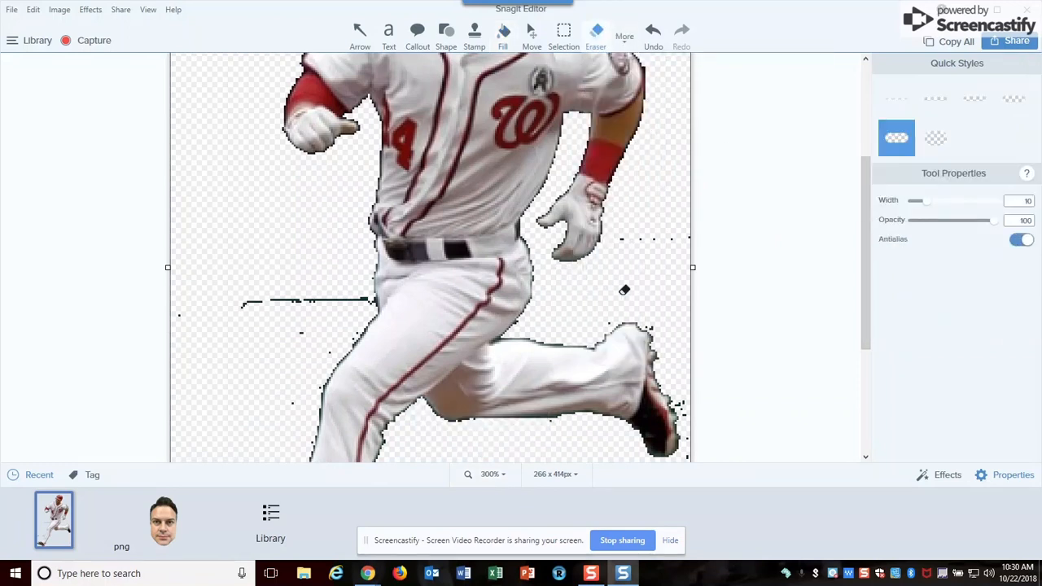
left_click(952, 201)
mouse_move(639, 231)
left_mouse_down()
mouse_move(682, 237)
mouse_move(635, 239)
mouse_move(633, 262)
left_mouse_up()
left_click_drag(661, 301, 673, 322)
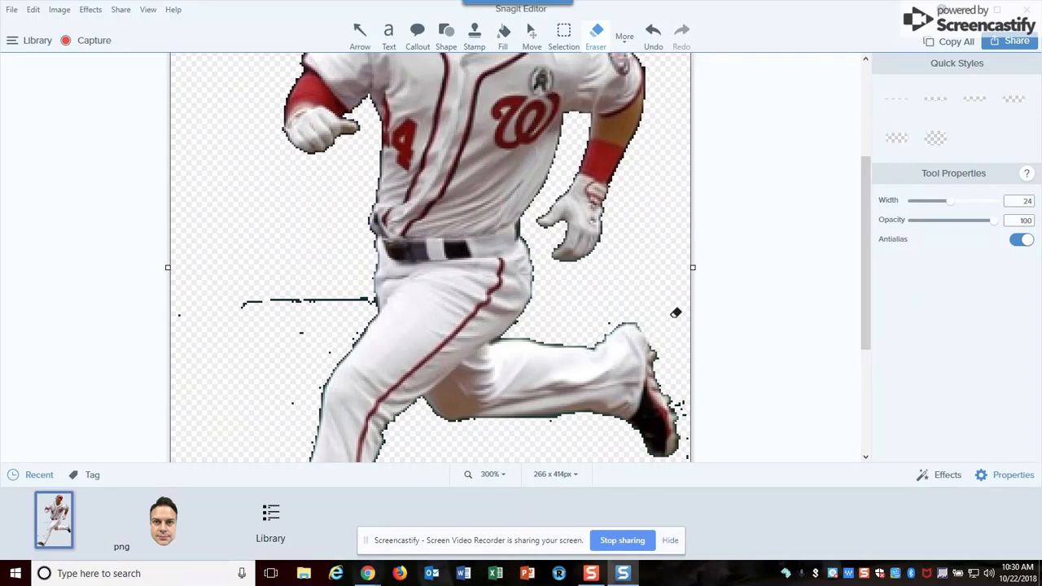
left_click(657, 34)
left_click(656, 34)
Erase the stray background specks and lines beside the rear arm and shoe, the front thigh and the lower leg
left_click_drag(682, 241, 632, 240)
scroll(705, 415, "down", 4)
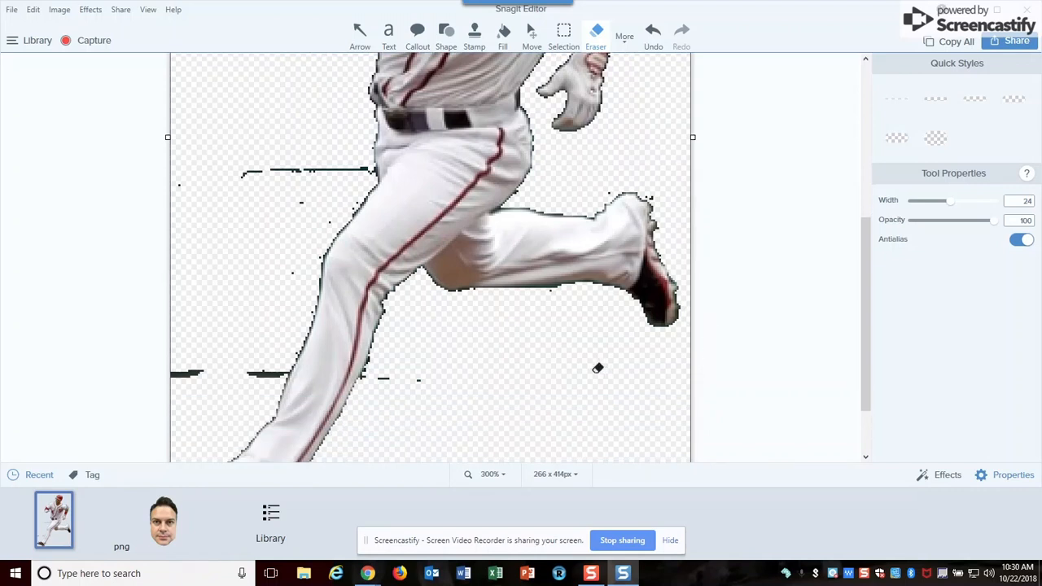
left_click_drag(428, 379, 390, 382)
mouse_move(230, 368)
left_mouse_down()
mouse_move(269, 363)
mouse_move(176, 371)
left_mouse_up()
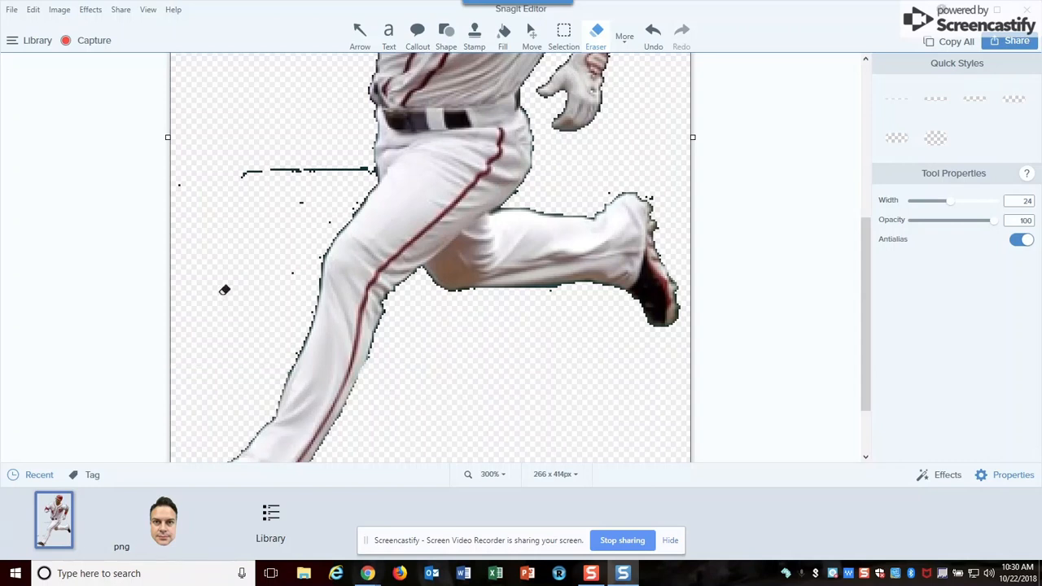
mouse_move(242, 169)
left_mouse_down()
mouse_move(345, 165)
mouse_move(303, 211)
mouse_move(294, 259)
mouse_move(281, 266)
left_mouse_up()
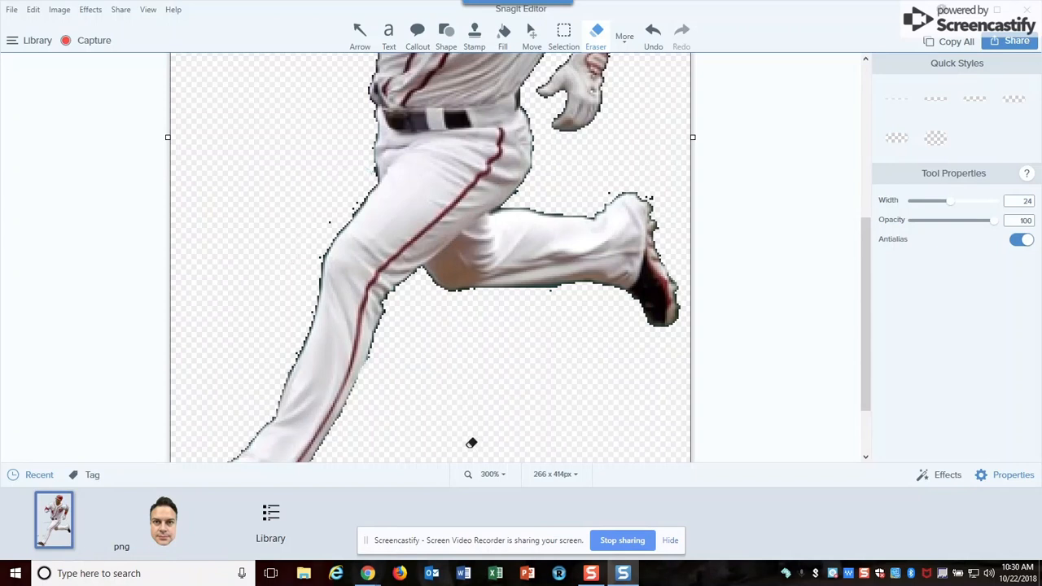
Erase the dark remnant at the toe of the front shoe and the stray specks beside the front thigh
left_click(492, 475)
left_click(485, 431)
mouse_move(482, 378)
left_mouse_down()
mouse_move(470, 370)
mouse_move(510, 385)
mouse_move(503, 398)
mouse_move(554, 392)
left_mouse_up()
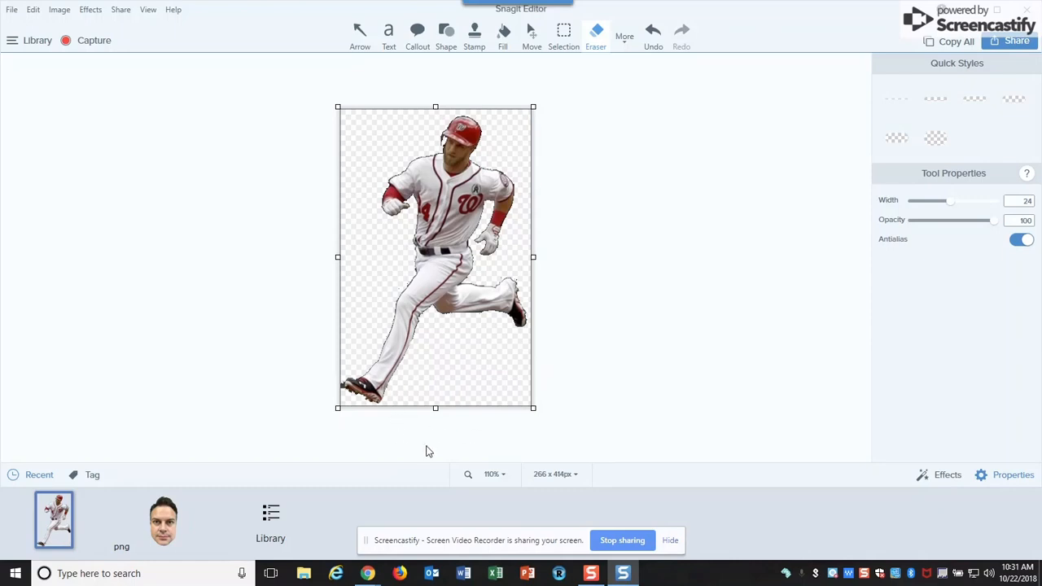
left_click(494, 474)
left_click_drag(461, 427, 494, 431)
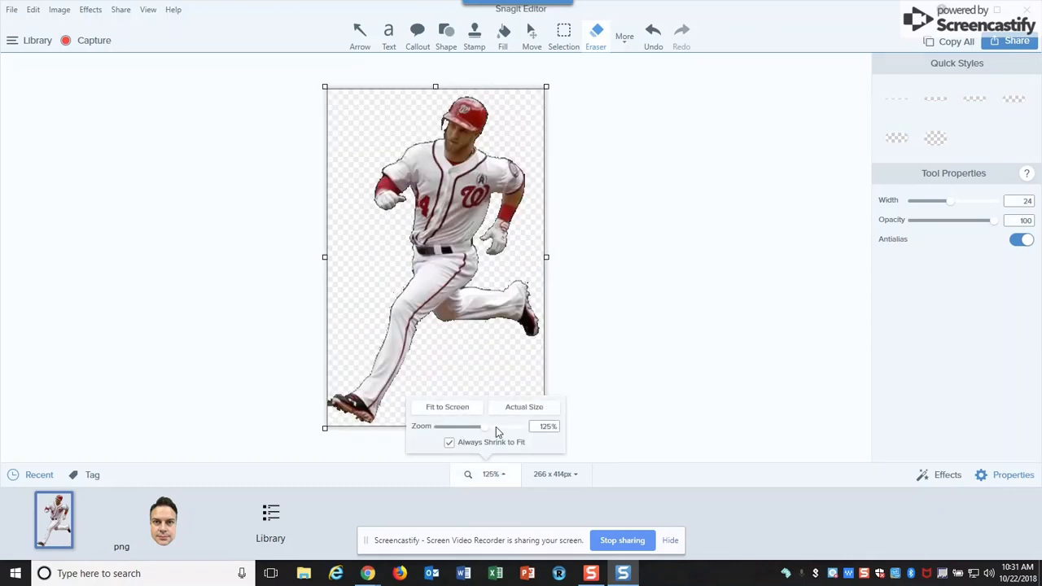
scroll(401, 394, "down", 10)
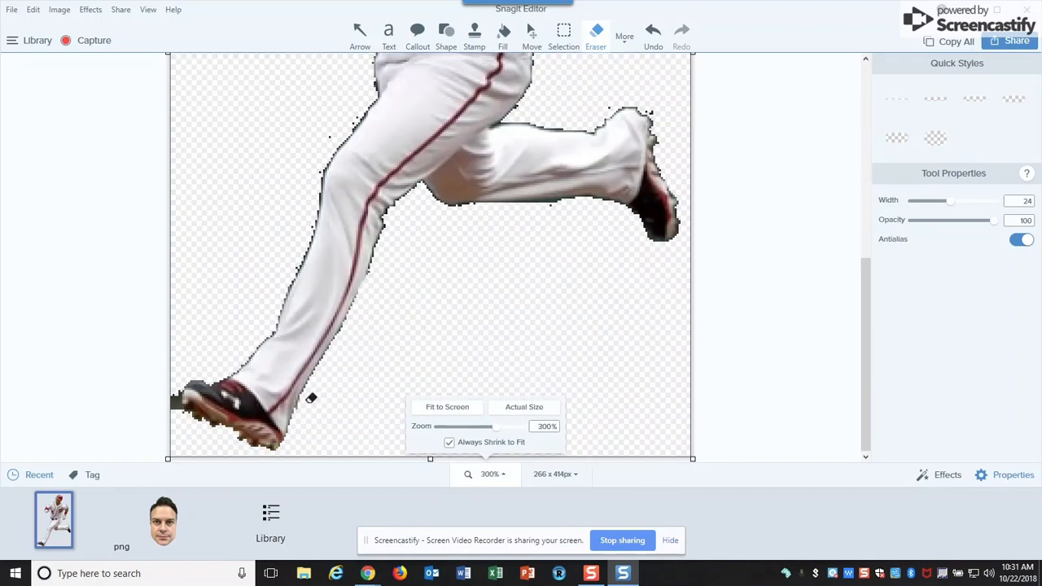
left_click(172, 420)
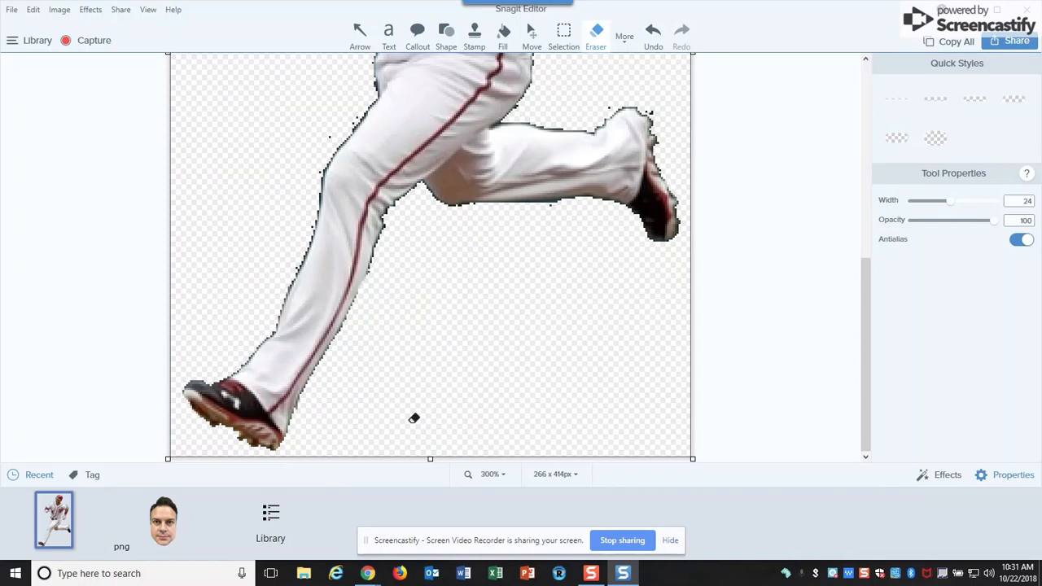
scroll(391, 402, "up", 3)
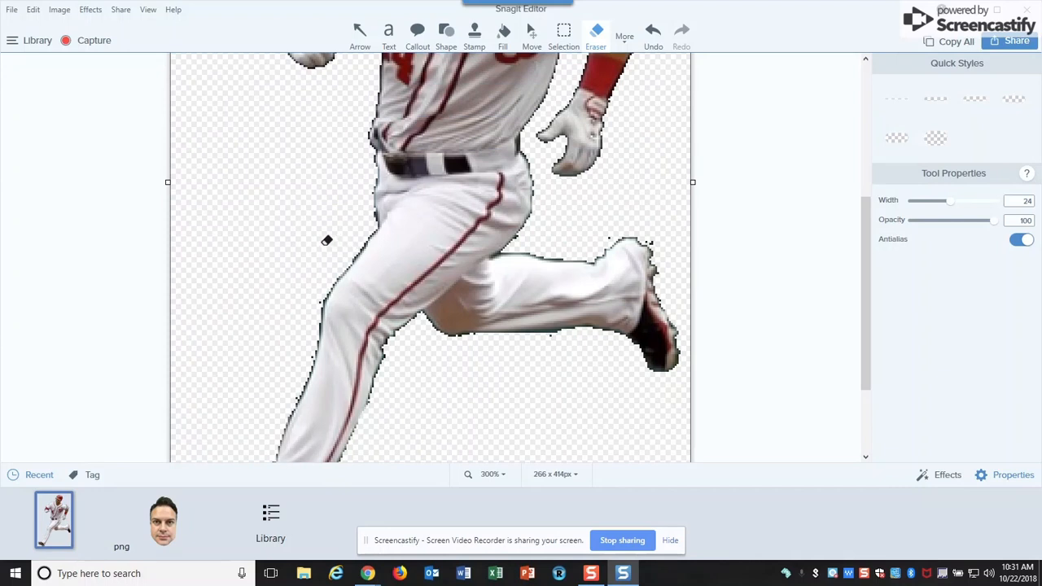
scroll(305, 246, "up", 5)
scroll(306, 246, "up", 1)
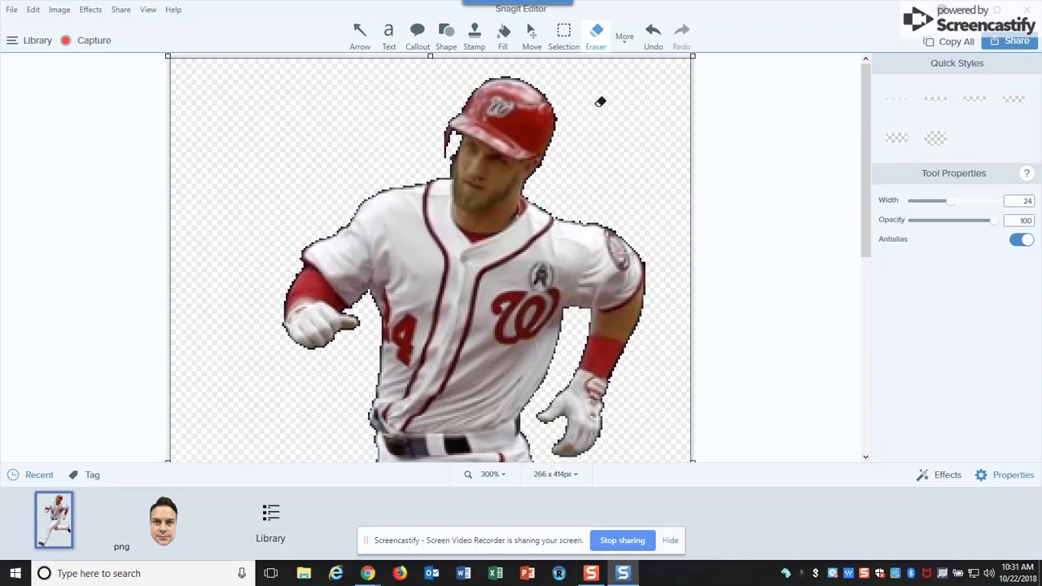
Erase the player's helmet and head down to the neck opening of the jersey
mouse_move(597, 101)
left_mouse_down()
mouse_move(545, 88)
mouse_move(445, 95)
mouse_move(562, 121)
mouse_move(530, 132)
mouse_move(449, 127)
mouse_move(464, 148)
mouse_move(527, 151)
mouse_move(478, 184)
left_mouse_up()
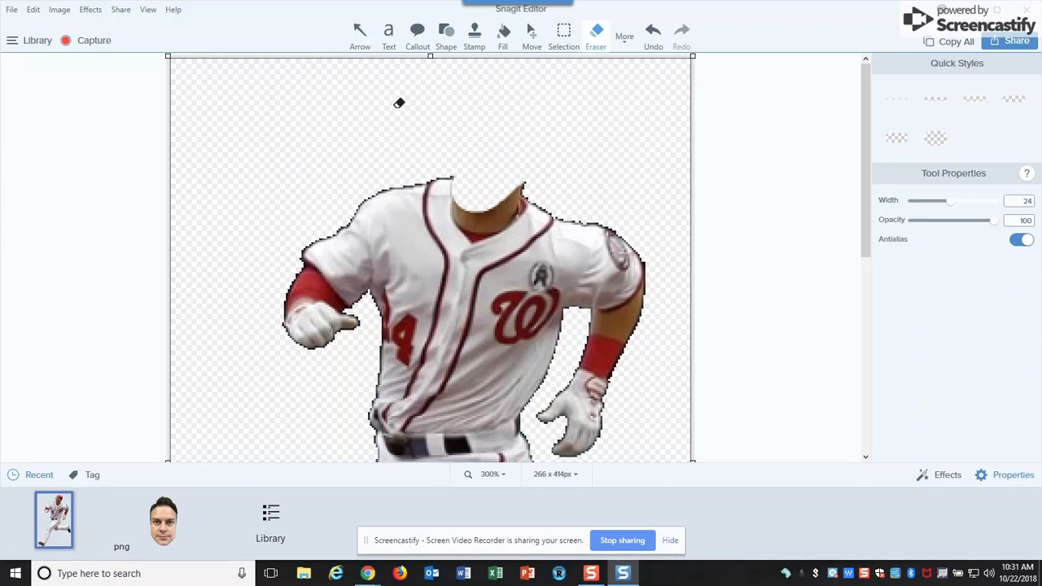
Copy the face cutout from 2018-10-03_10-29-18.png and paste it into the headless player image
left_click(160, 536)
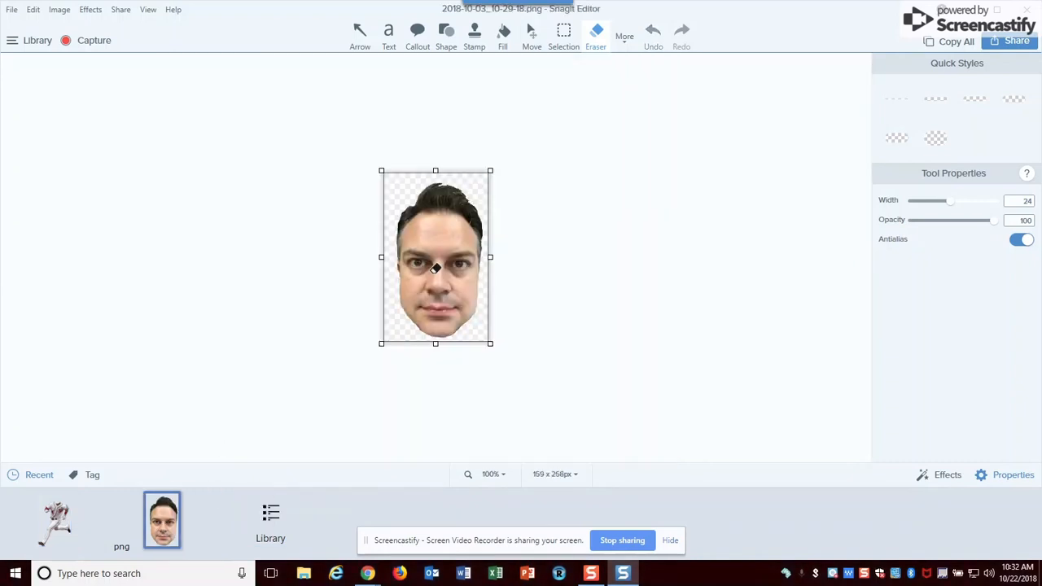
right_click(433, 276)
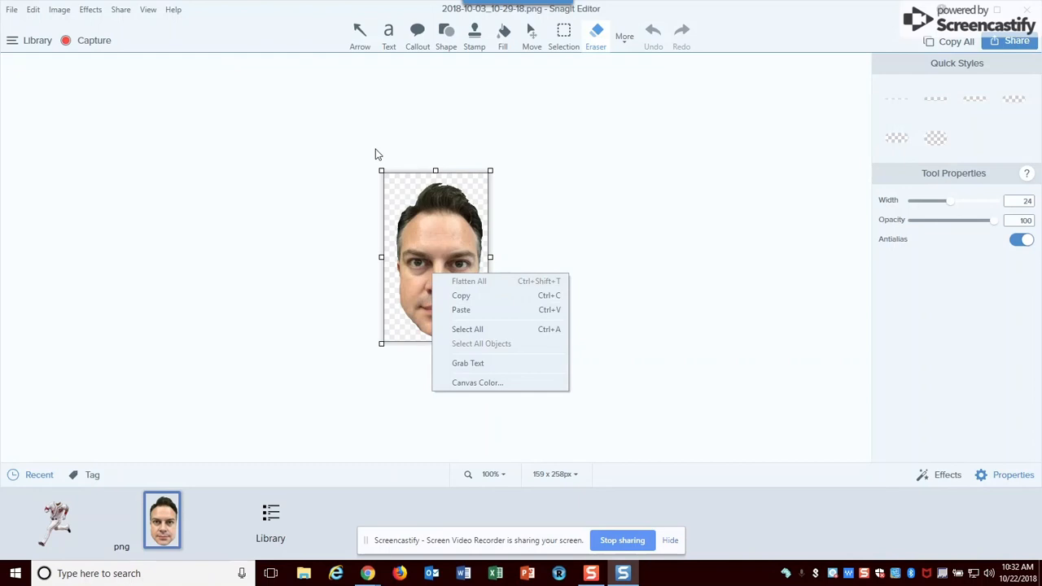
left_click(420, 198)
left_click(661, 35)
left_click(35, 10)
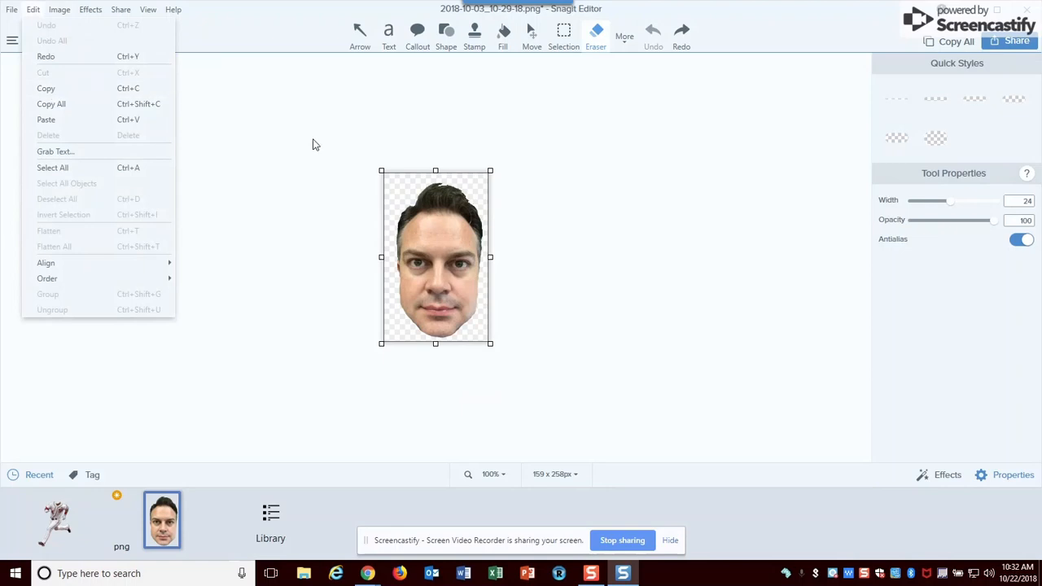
right_click(443, 236)
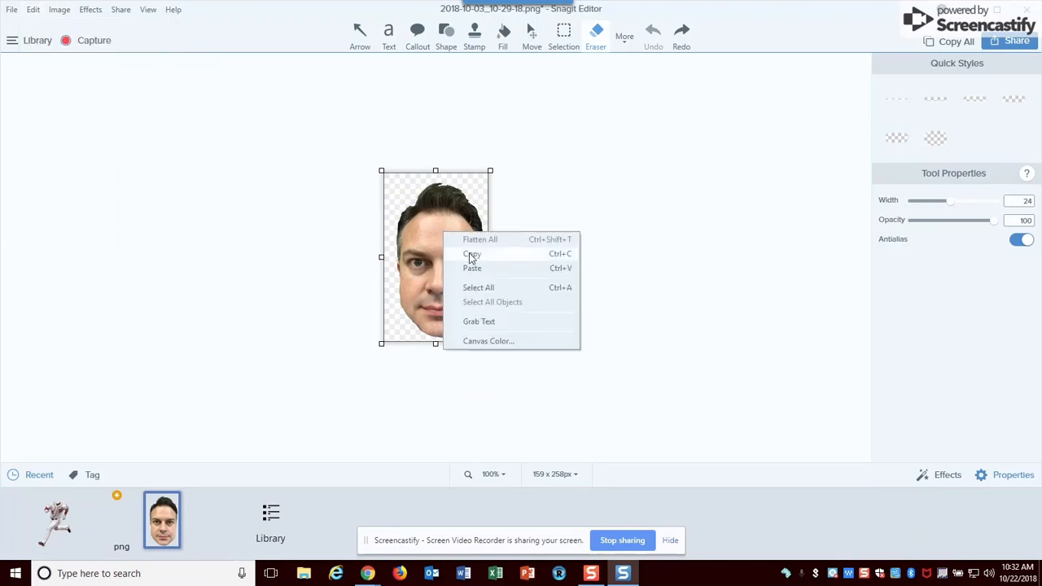
left_click(472, 254)
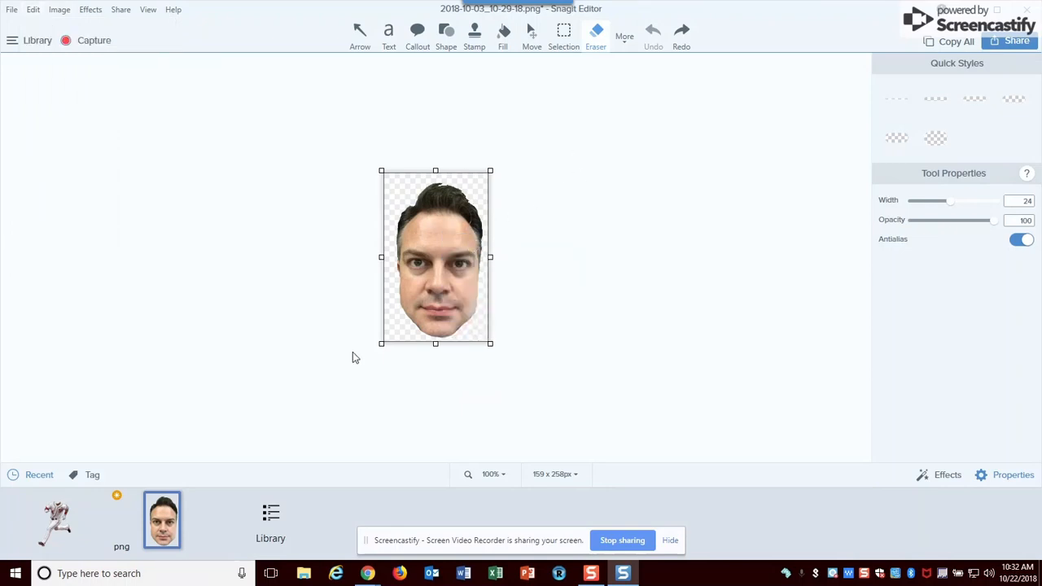
left_click(62, 530)
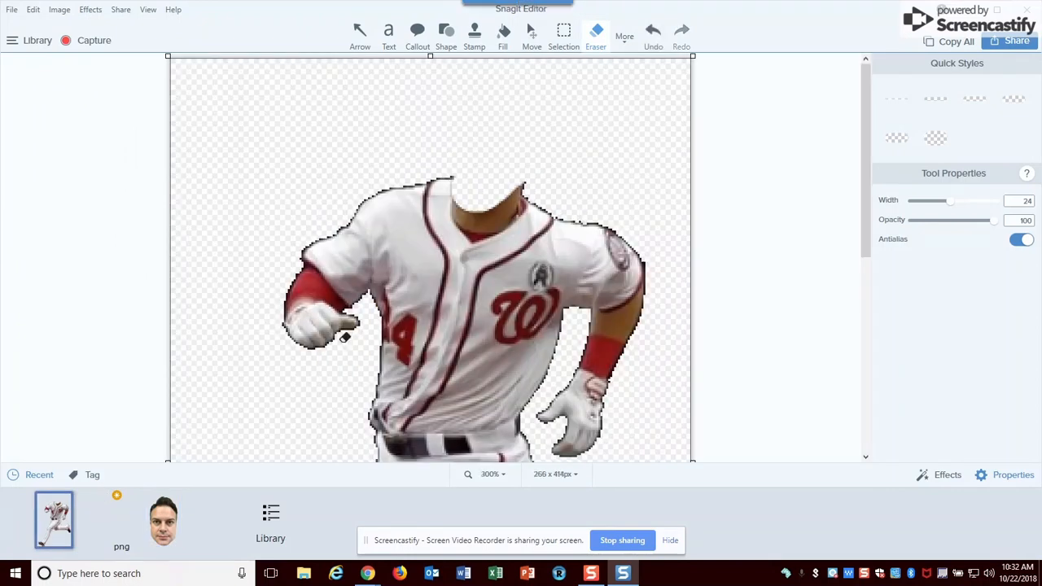
right_click(400, 118)
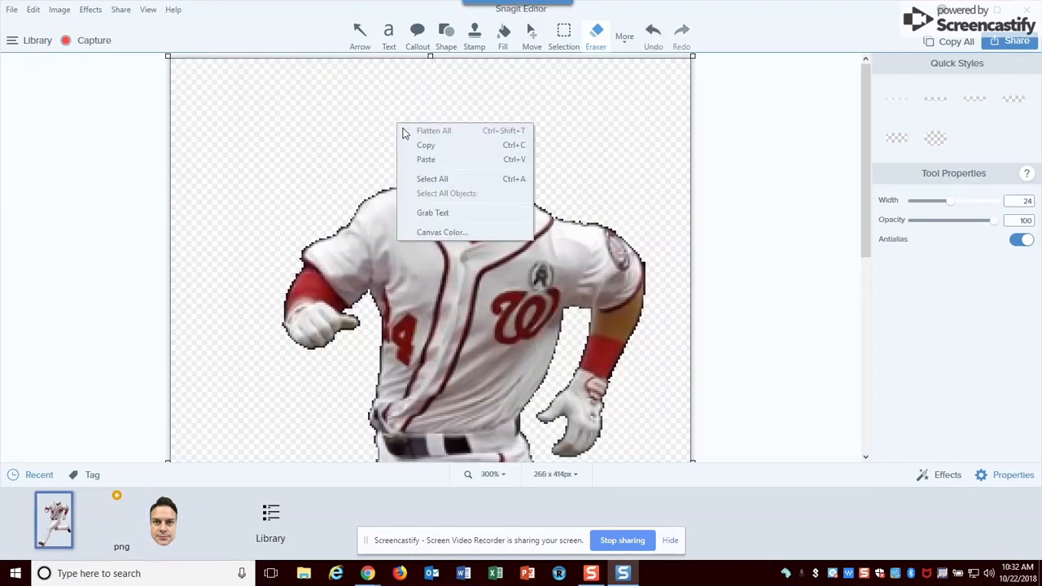
left_click(425, 158)
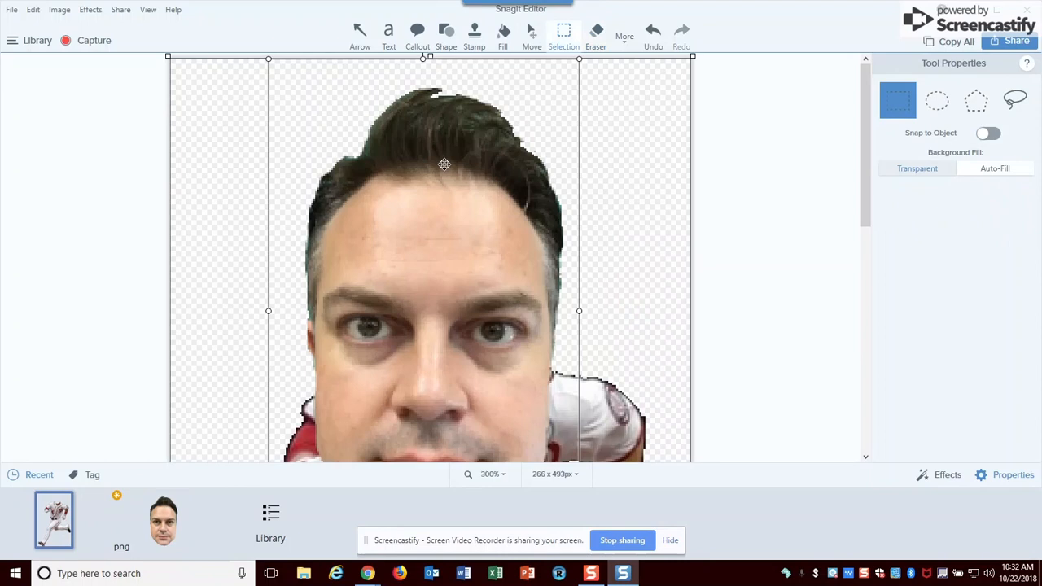
Shrink the pasted face proportionally until it is roughly the size of the player's original head
left_click_drag(580, 65, 497, 195)
left_click_drag(380, 285, 384, 278)
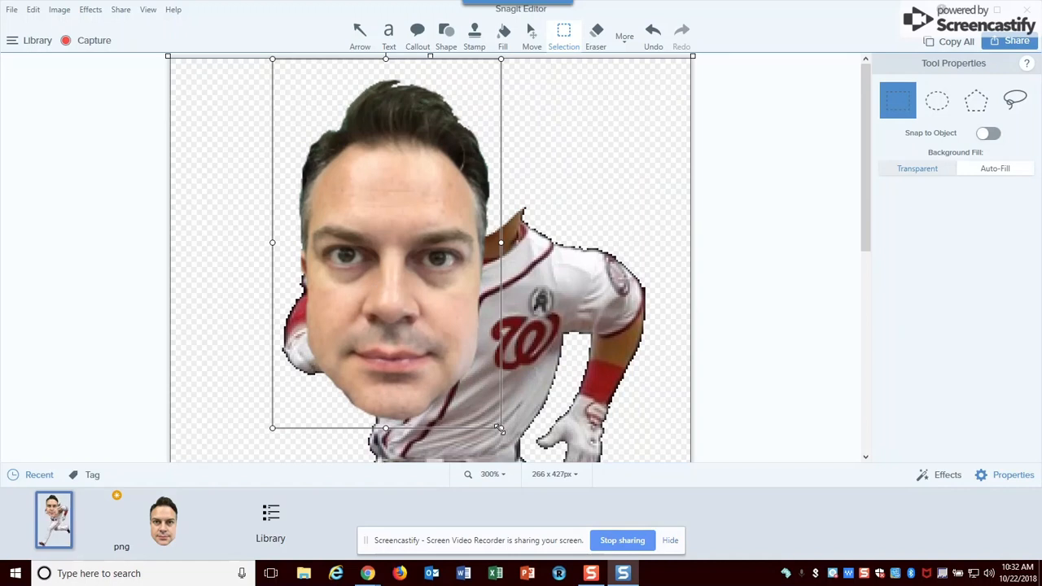
left_click_drag(500, 428, 381, 234)
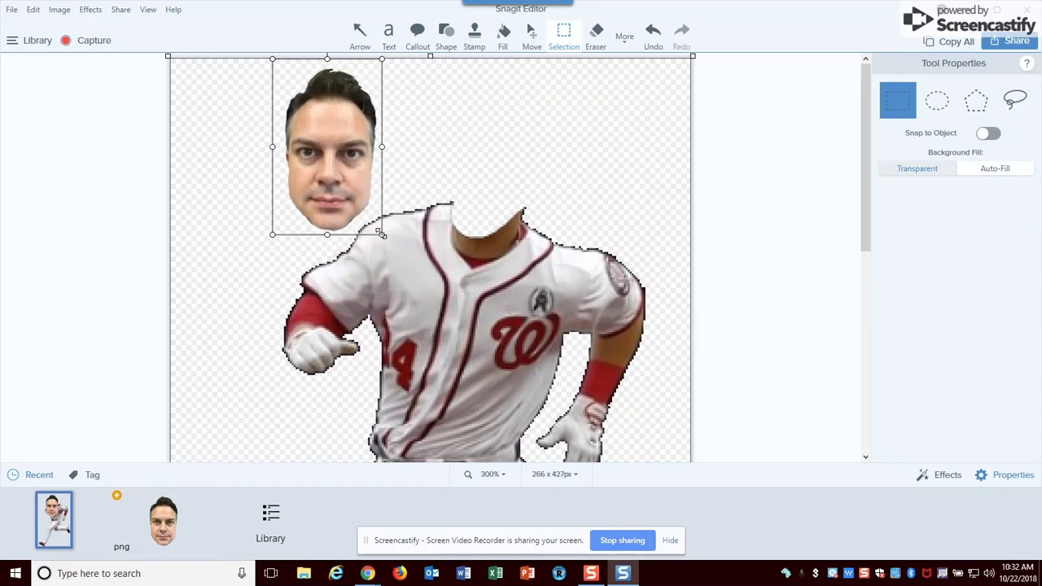
mouse_move(382, 147)
left_mouse_down()
mouse_move(499, 148)
mouse_move(391, 147)
left_mouse_up()
left_click_drag(331, 235, 330, 329)
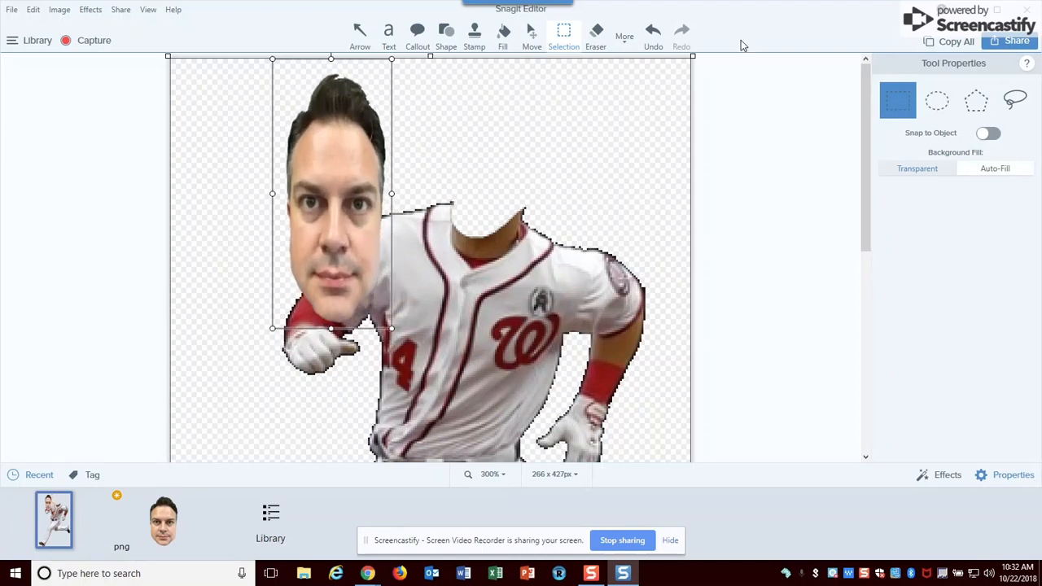
left_click(651, 34)
left_click(648, 35)
Enlarge the face slightly in proportion and move it over the player's upper chest
left_click_drag(382, 235, 413, 285)
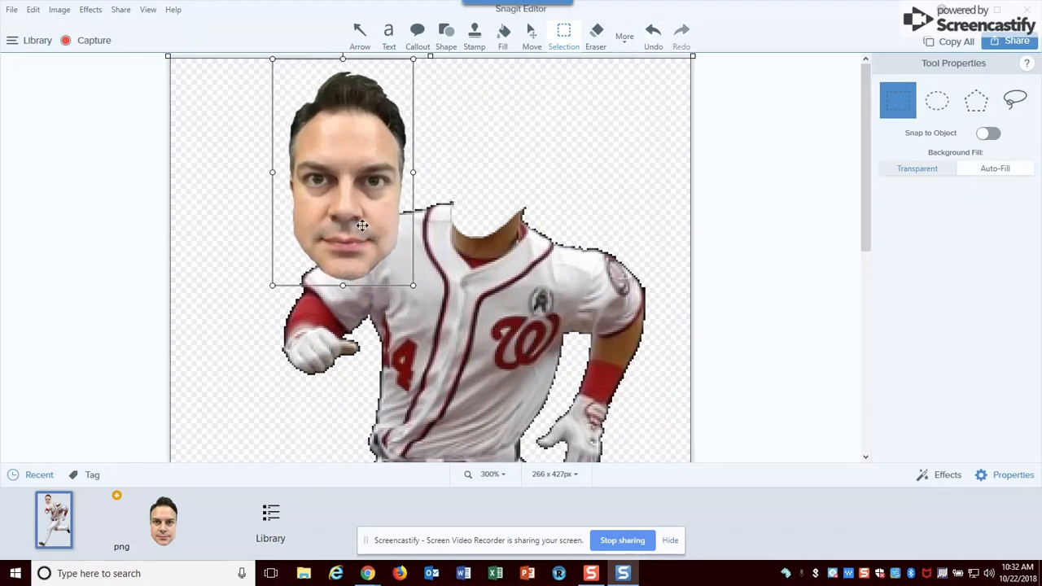
left_click_drag(413, 285, 389, 236)
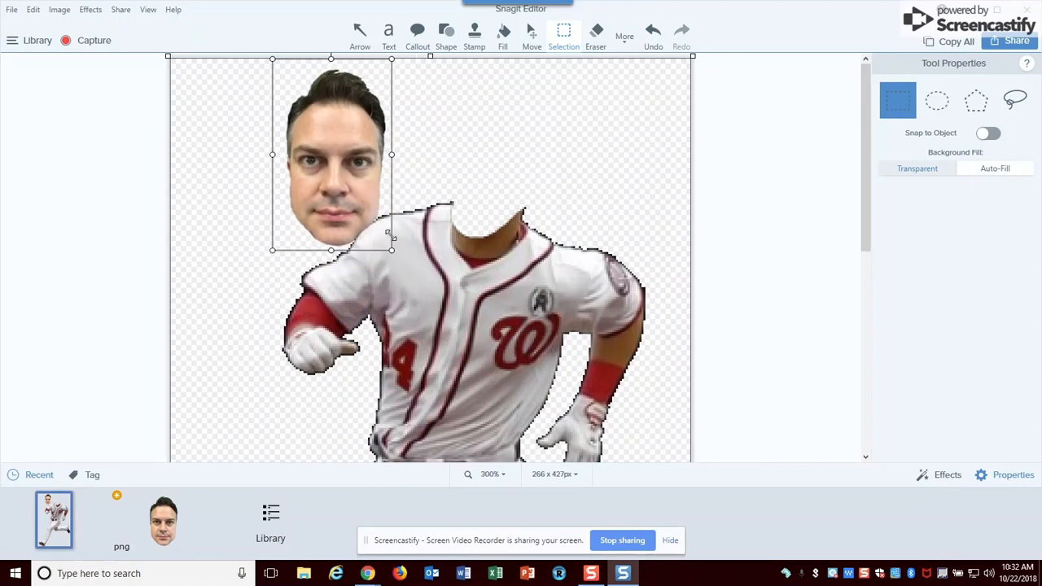
left_click_drag(333, 174, 486, 259)
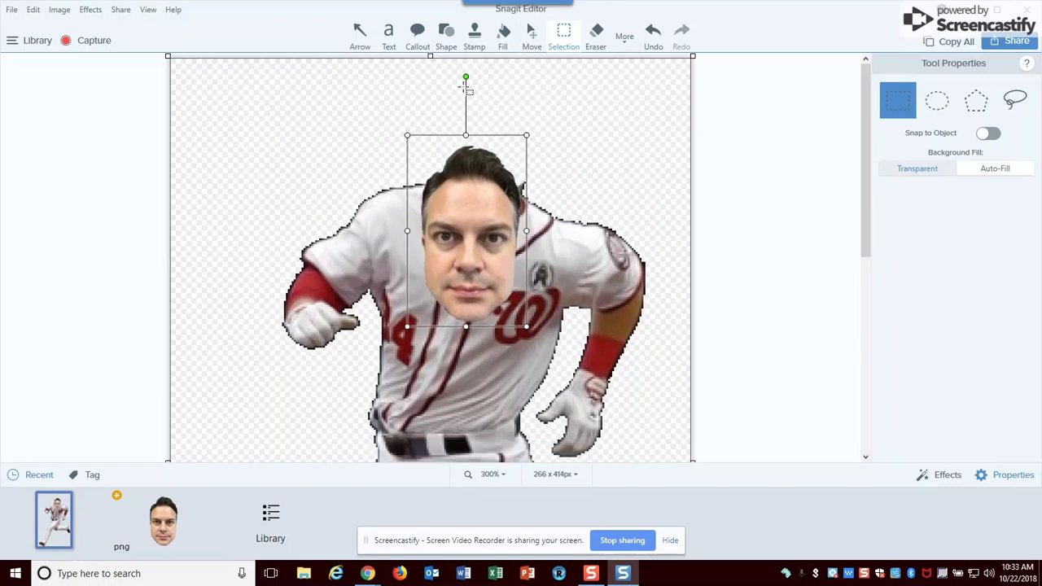
Tilt the face slightly clockwise, reduce its size and place it on the player's neck
left_click_drag(466, 75, 486, 77)
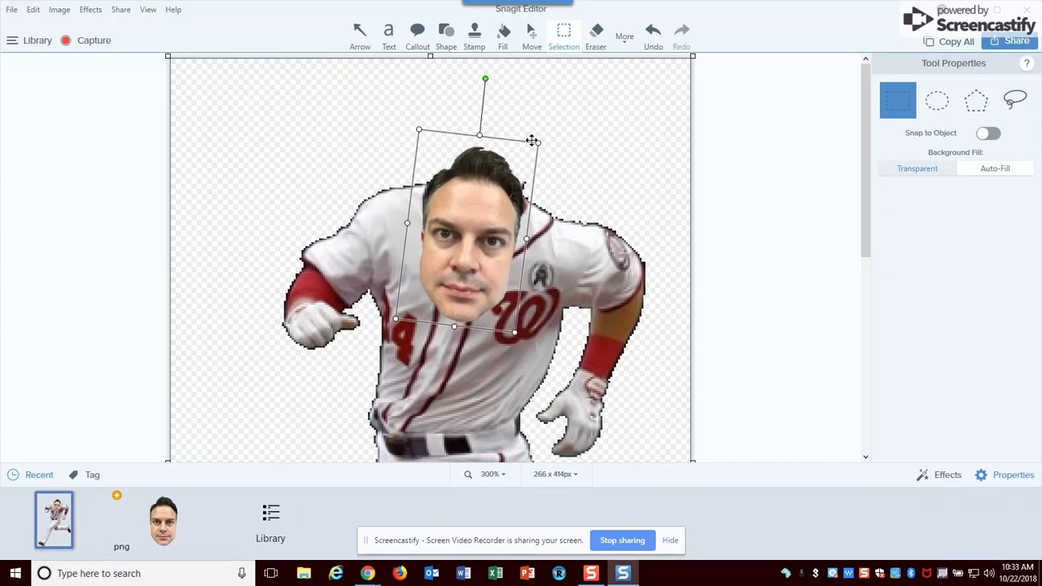
left_click_drag(538, 143, 524, 166)
left_click_drag(471, 210, 496, 122)
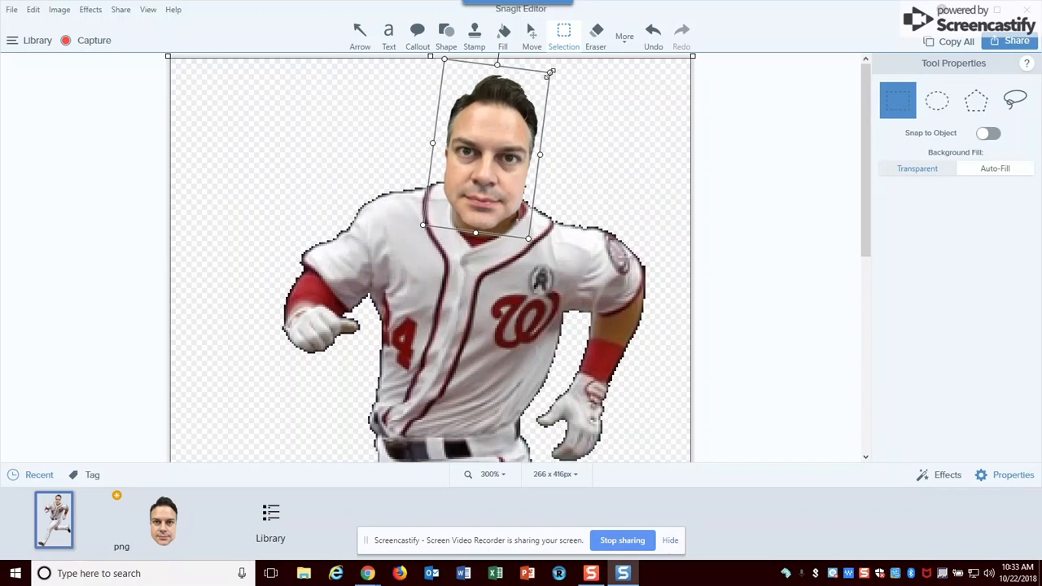
Fine-tune the face's size, tilt, width and position so that it covers the erased neck area
left_click_drag(552, 73, 544, 80)
left_click_drag(518, 113, 516, 181)
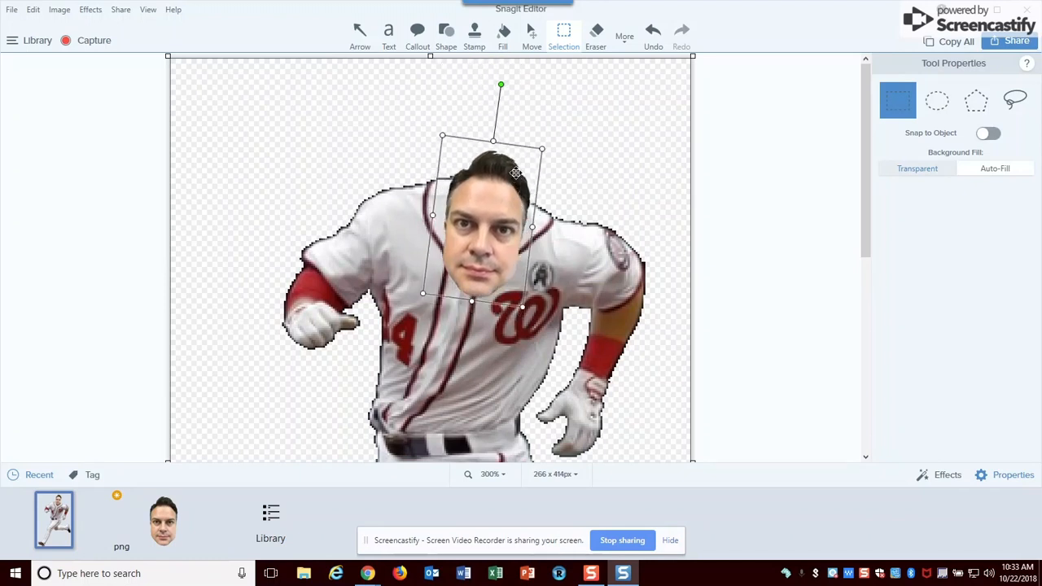
left_click_drag(472, 186, 483, 122)
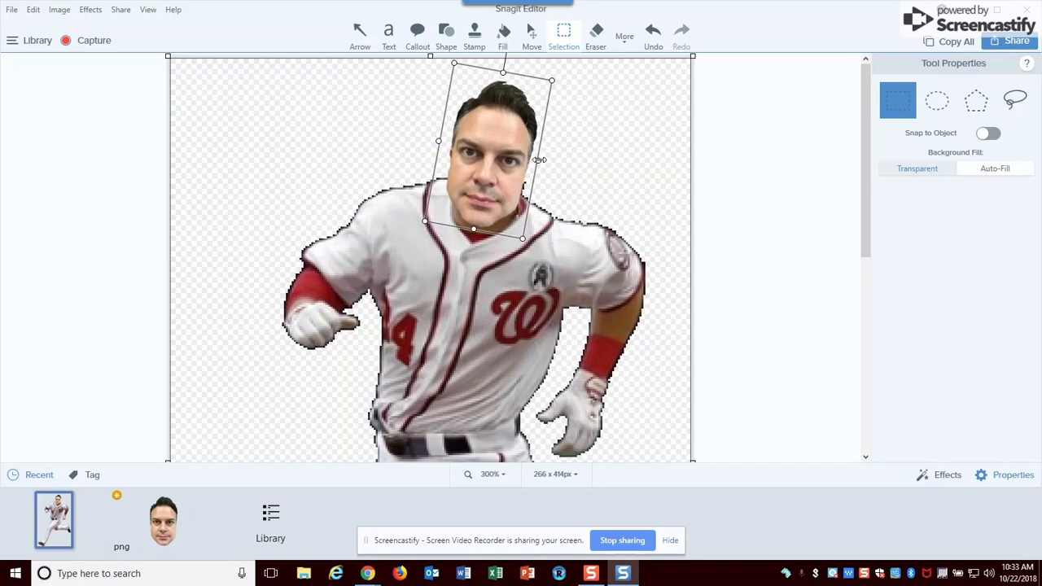
left_click_drag(540, 160, 544, 160)
left_click(566, 173)
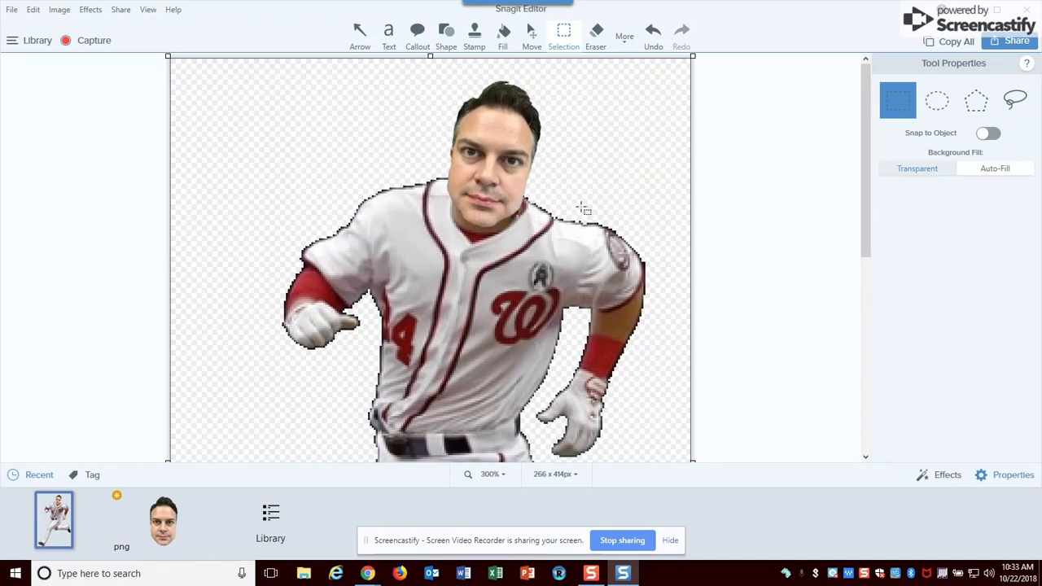
left_click(509, 180)
left_click_drag(501, 180, 502, 176)
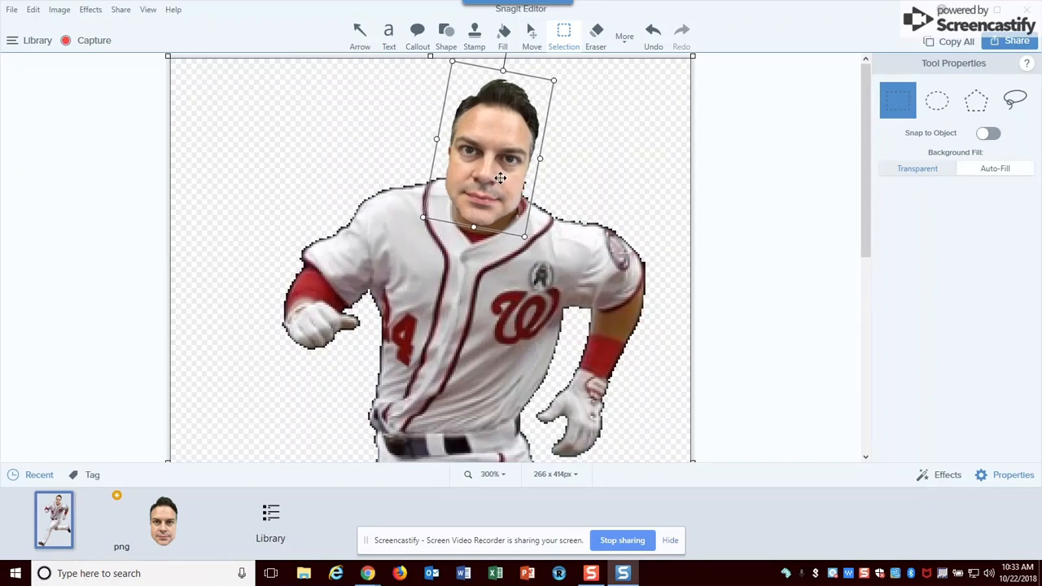
left_click(570, 182)
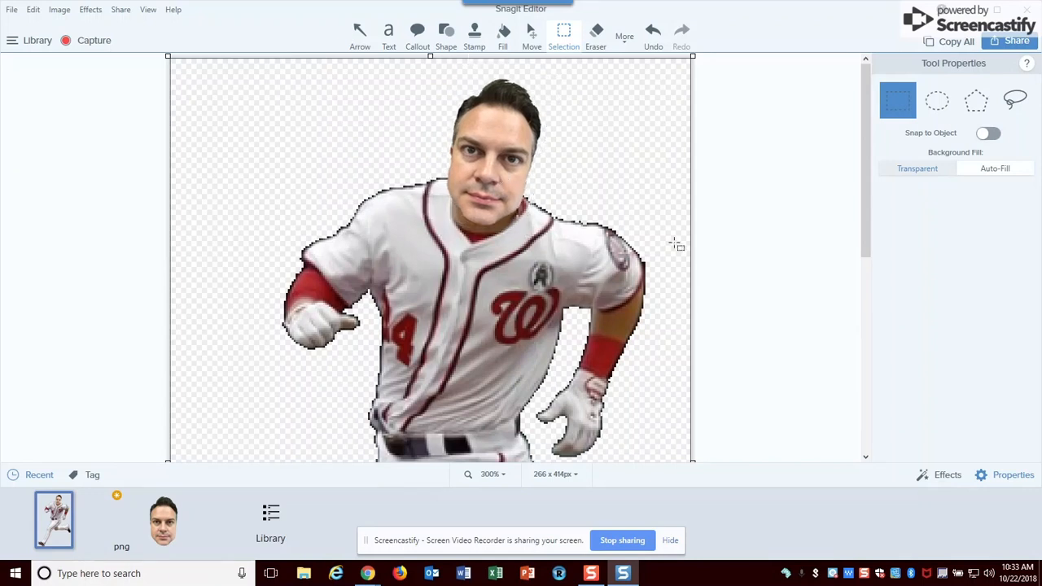
Save the combined image as a PNG named Baseball in the Snagit folder under Documents
left_click(493, 473)
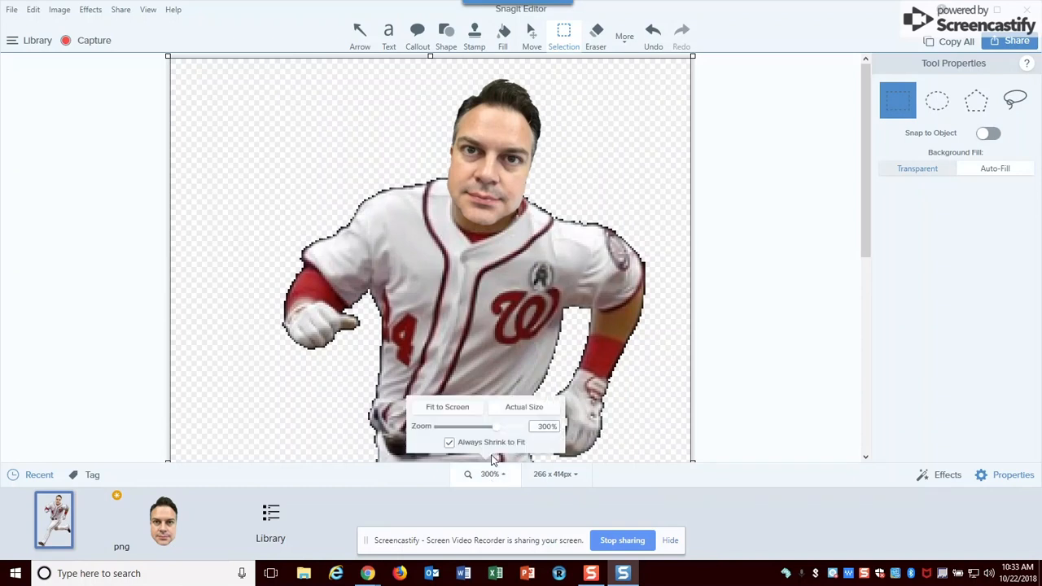
left_click_drag(486, 432, 480, 432)
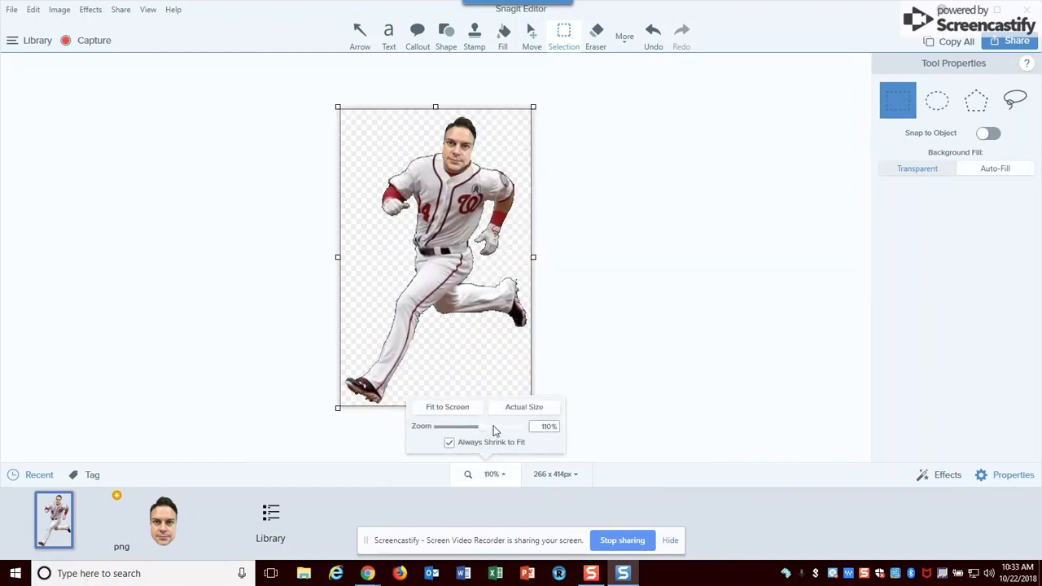
left_click_drag(482, 432, 485, 433)
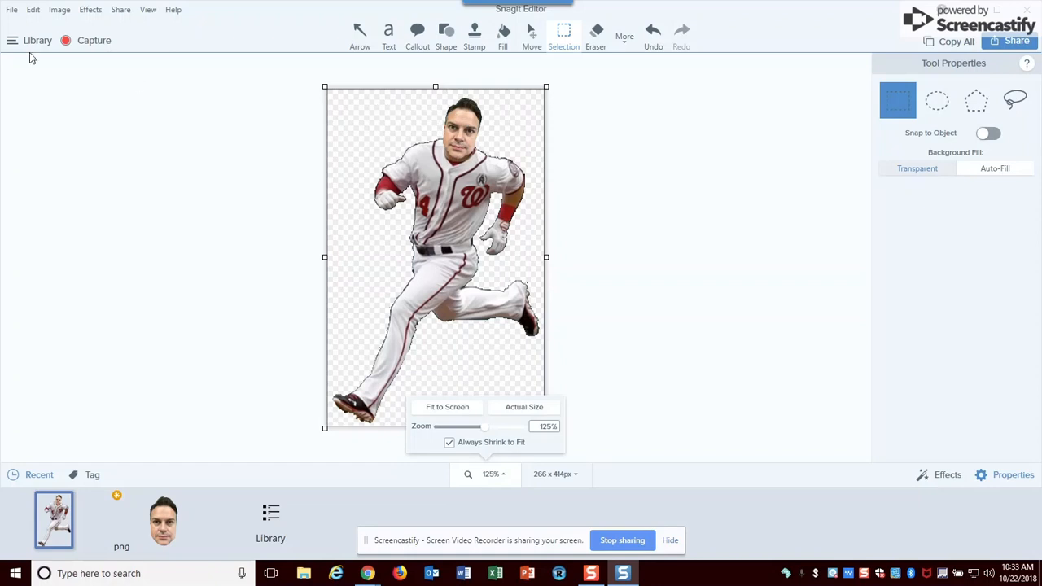
left_click(17, 10)
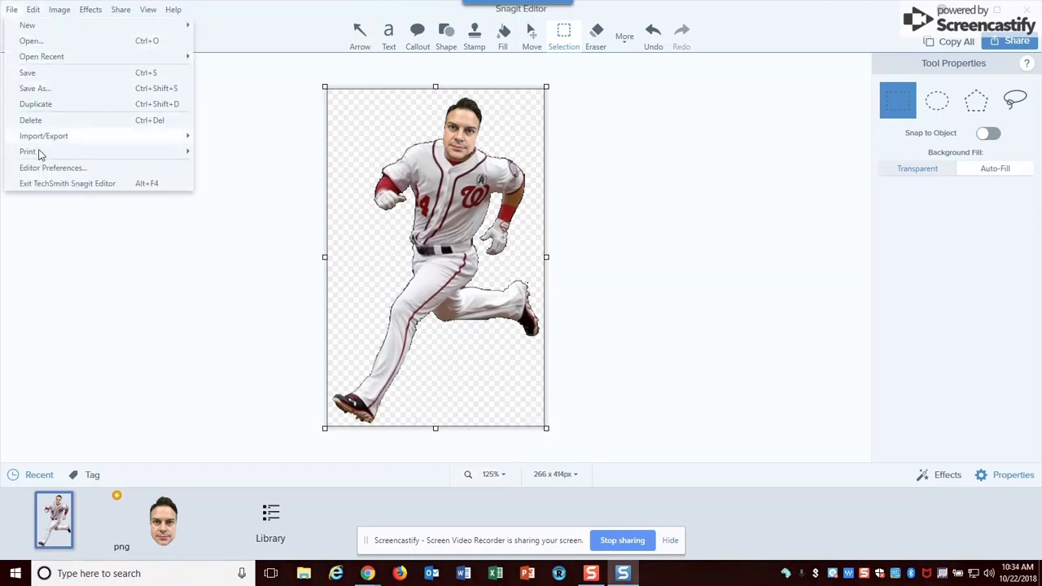
left_click(37, 88)
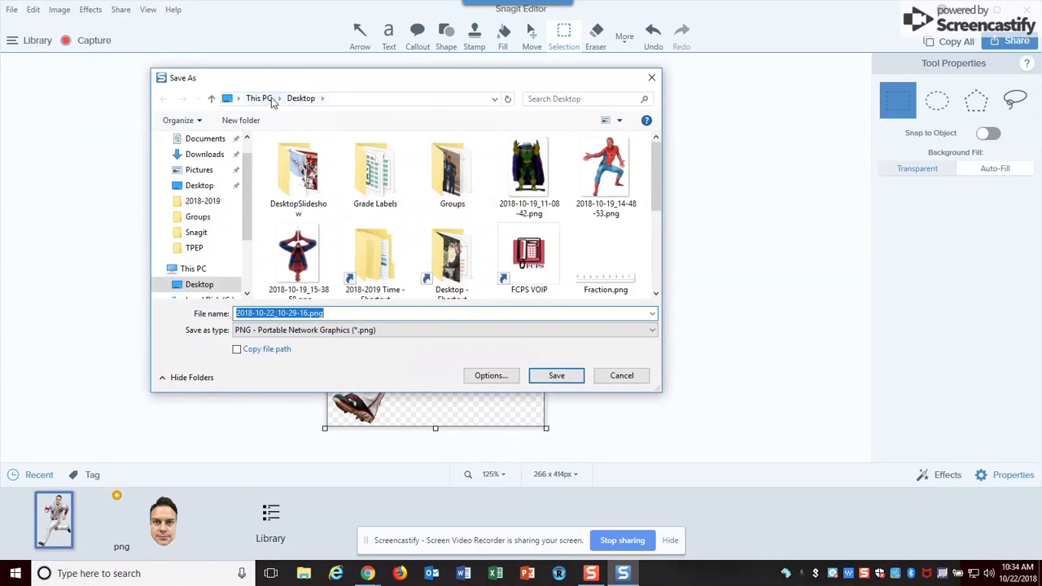
left_click(206, 140)
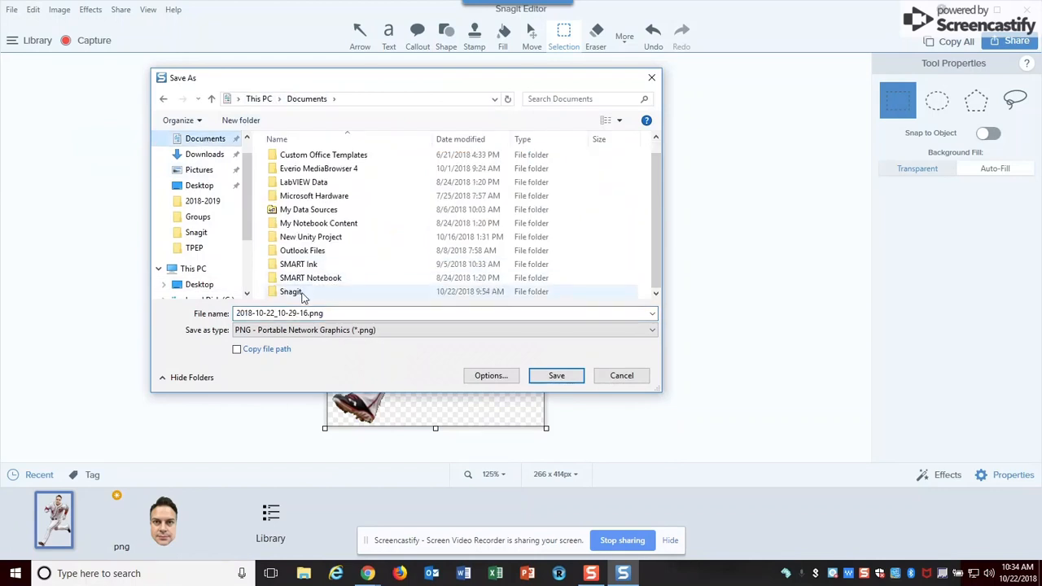
double_click(291, 292)
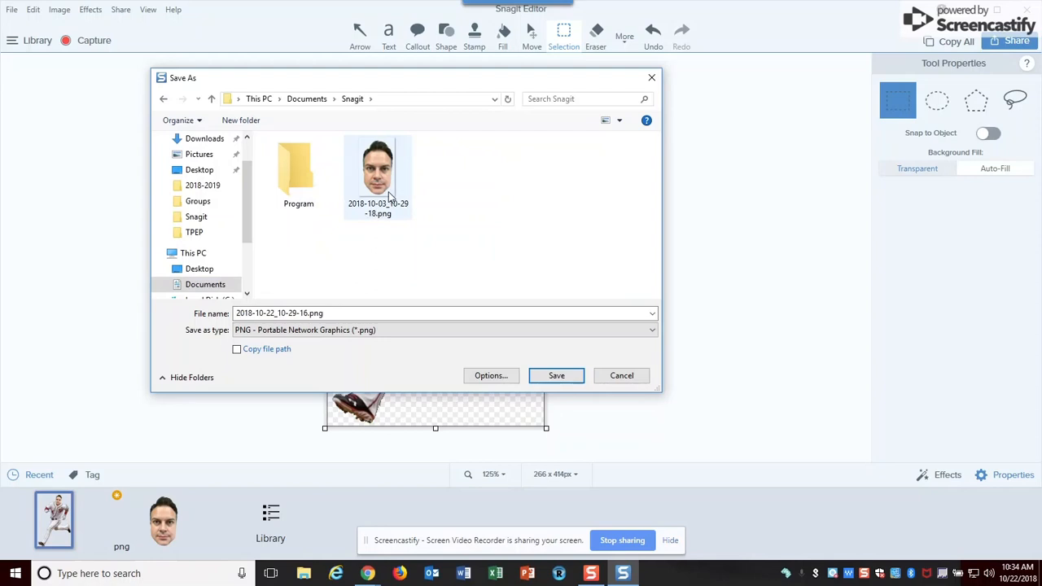
double_click(280, 313)
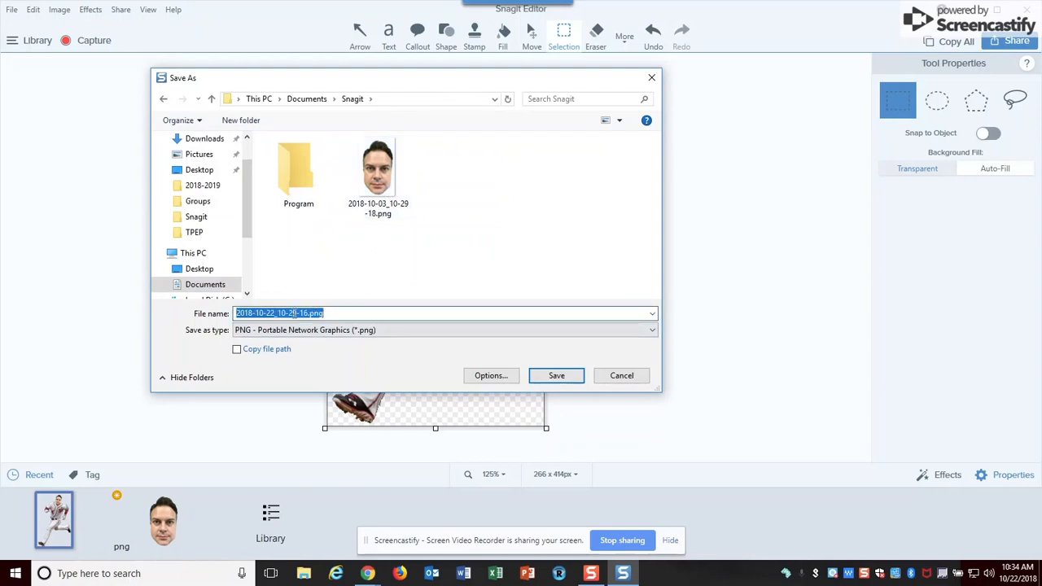
type("Baseball")
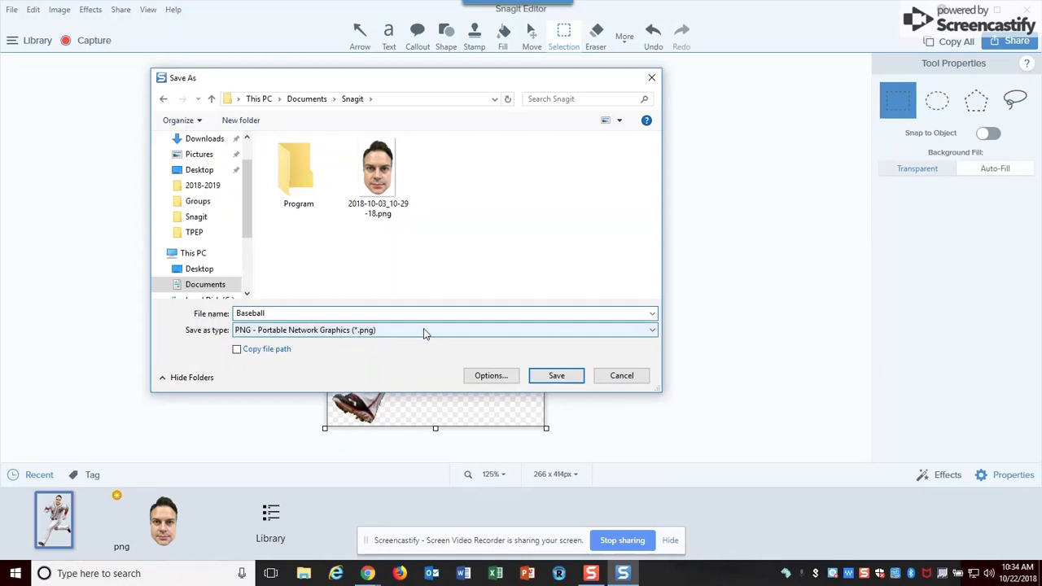
left_click(557, 377)
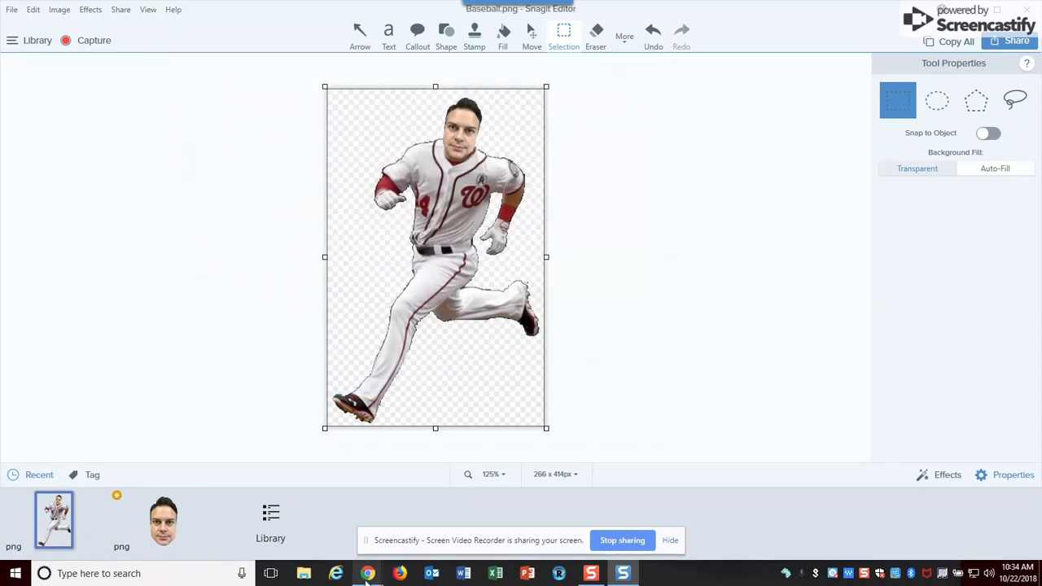
Switch to the Chrome window with the image search and open Google Drive
mouse_move(366, 575)
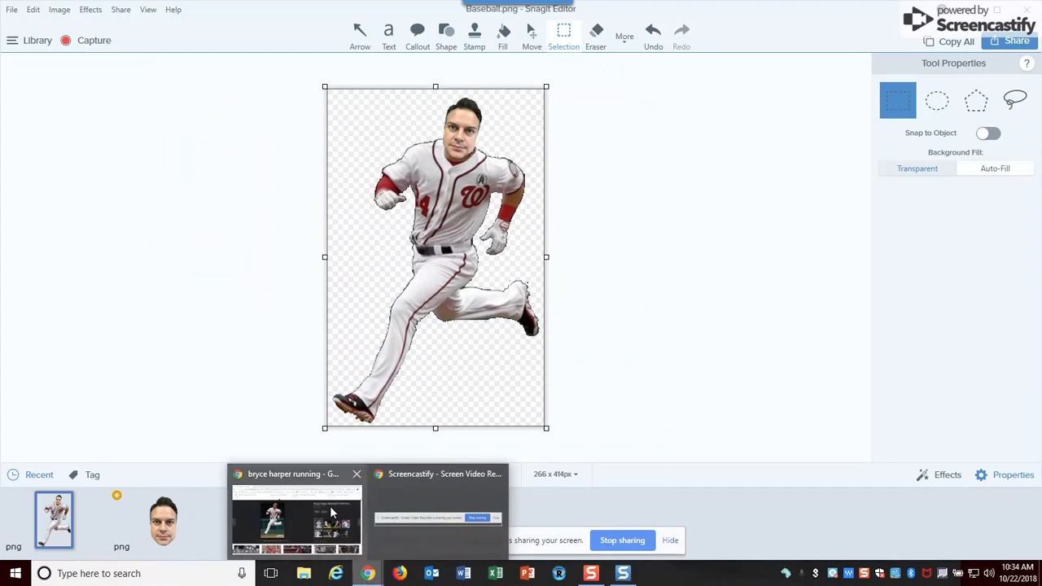
left_click(333, 478)
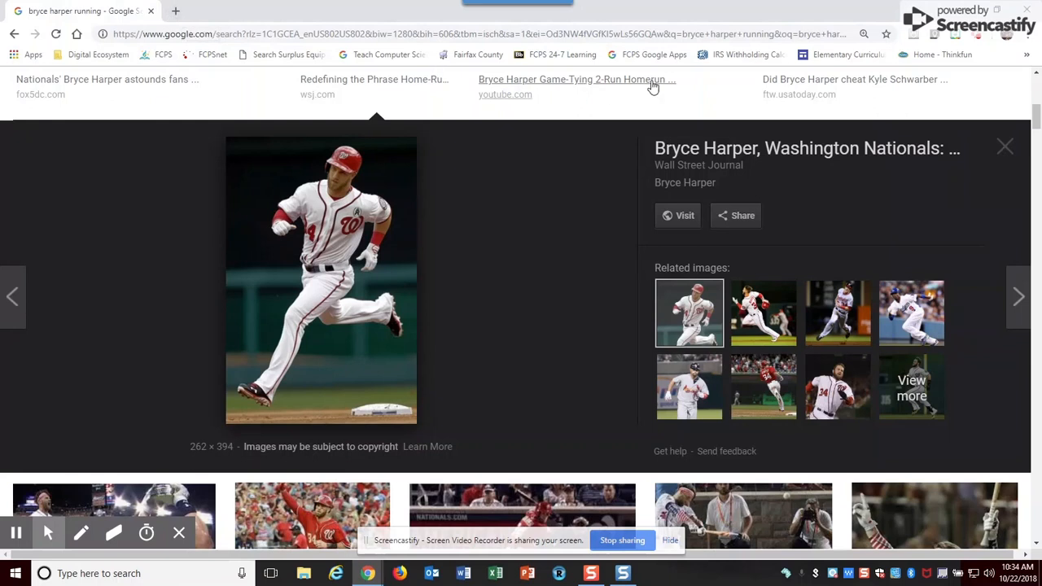
left_click(651, 54)
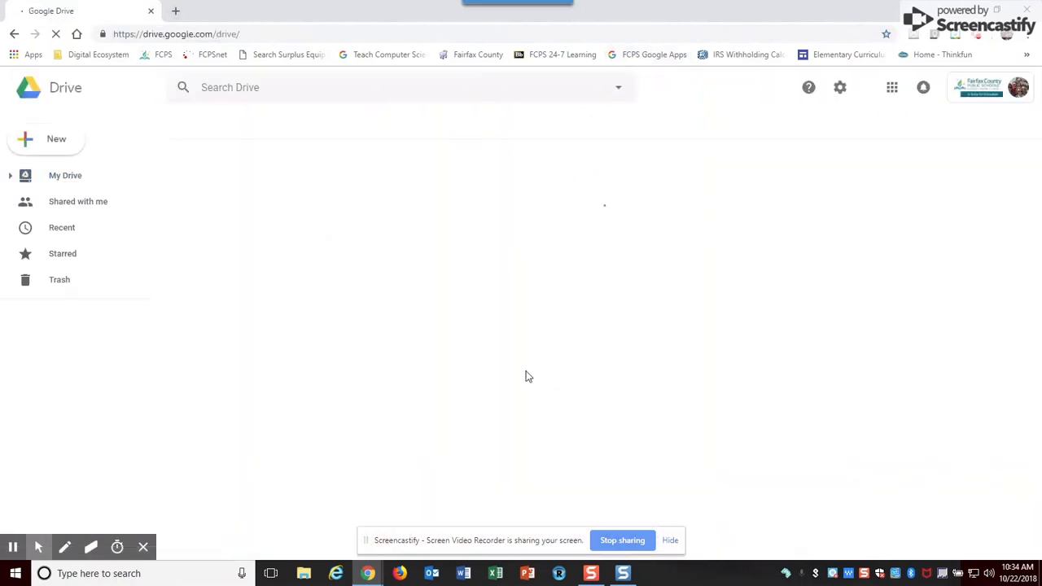
Create a new Google Slides presentation from Drive and add a slide with the Blank layout
left_click(46, 144)
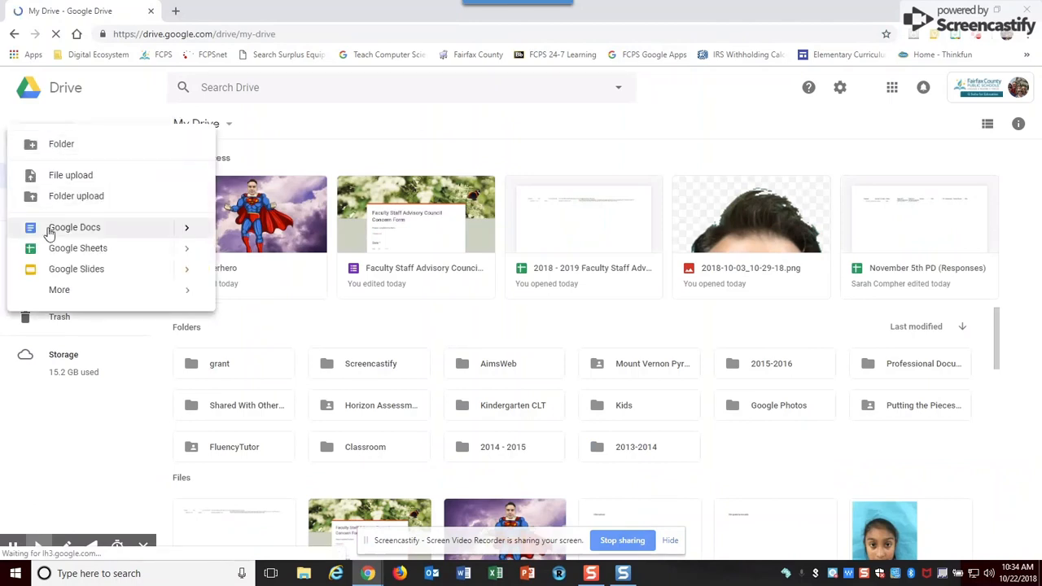
left_click(57, 269)
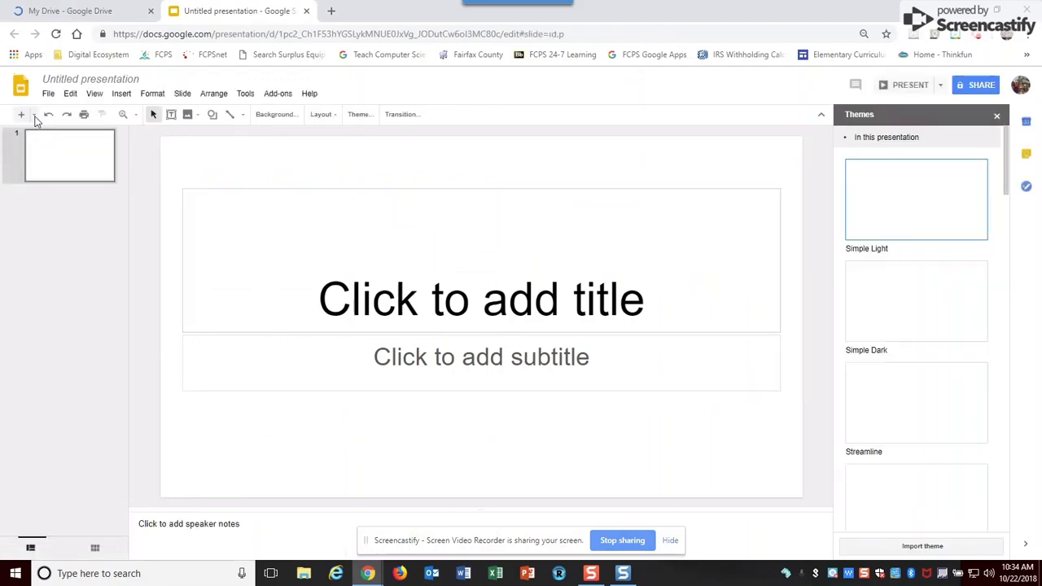
left_click(35, 117)
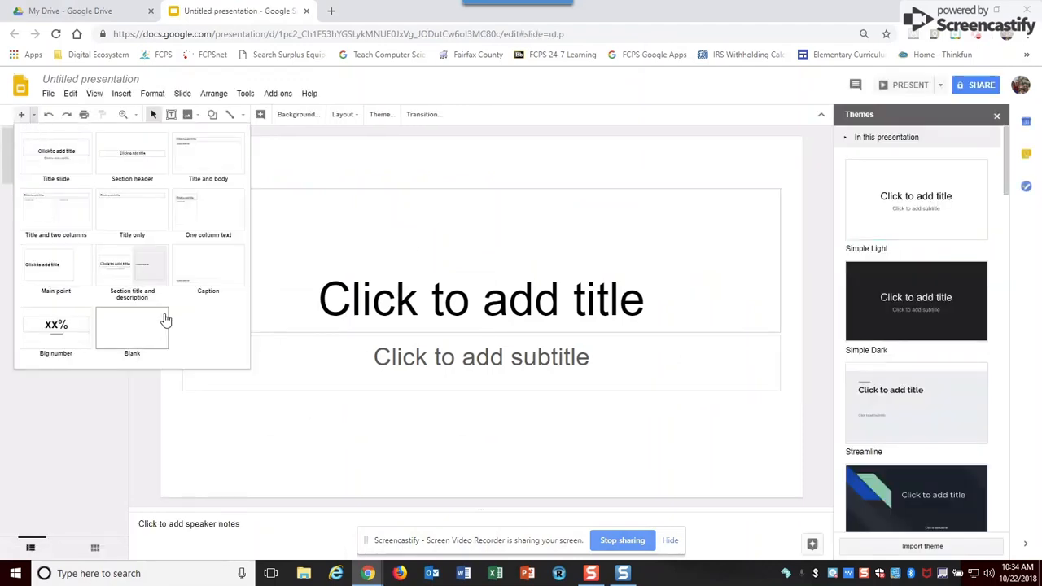
left_click(154, 336)
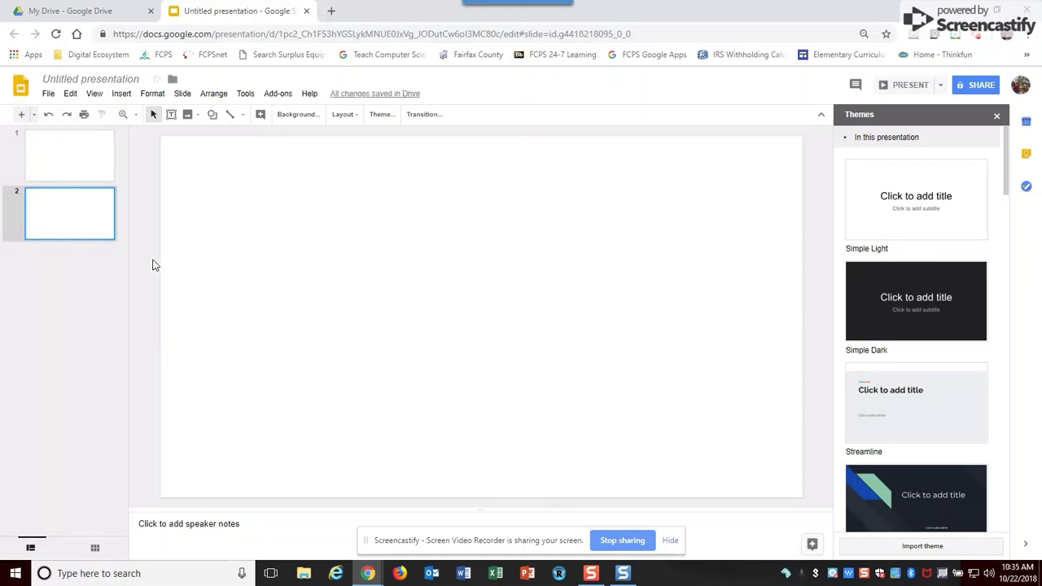
Start choosing a background image for the blank slide and search Google images for "baseball field"
left_click(306, 115)
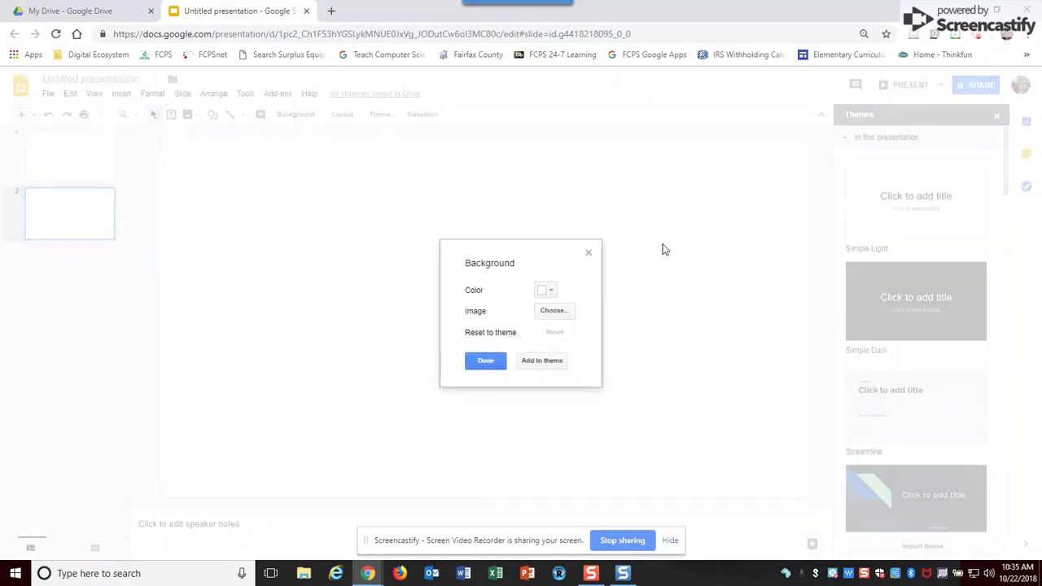
left_click(558, 316)
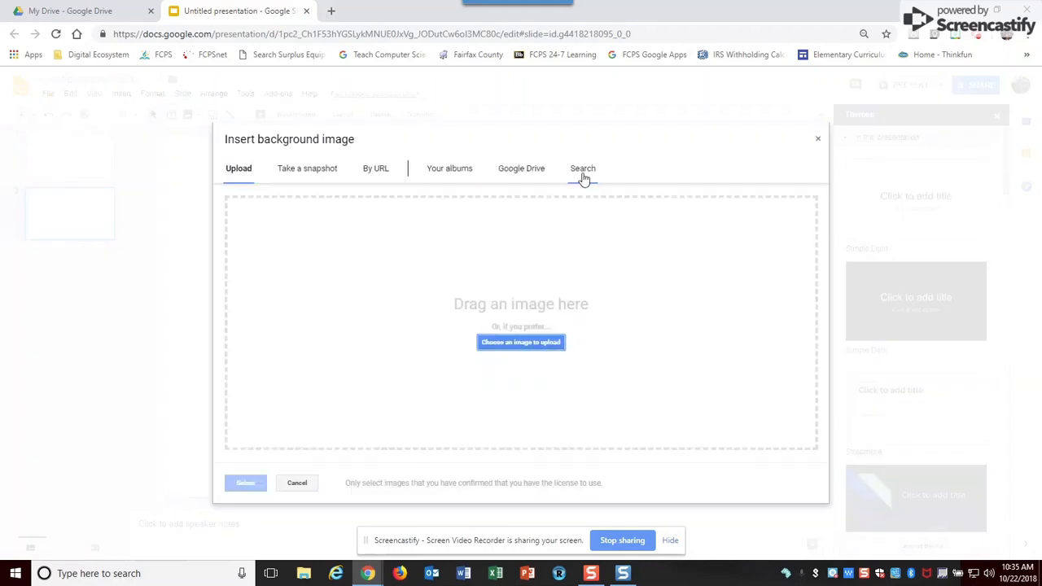
left_click(583, 176)
type("basebal")
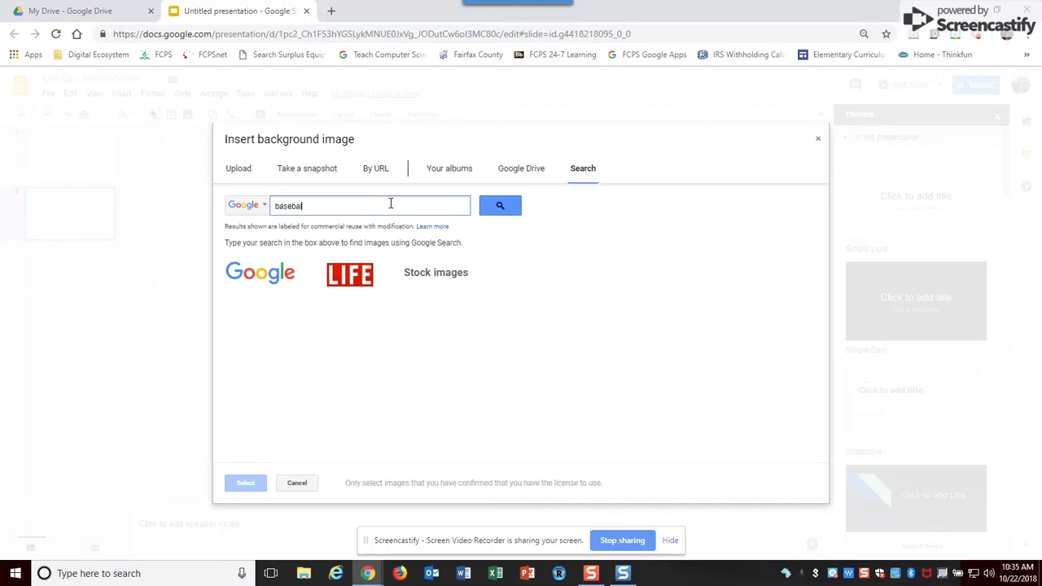
type("l field")
key("Return")
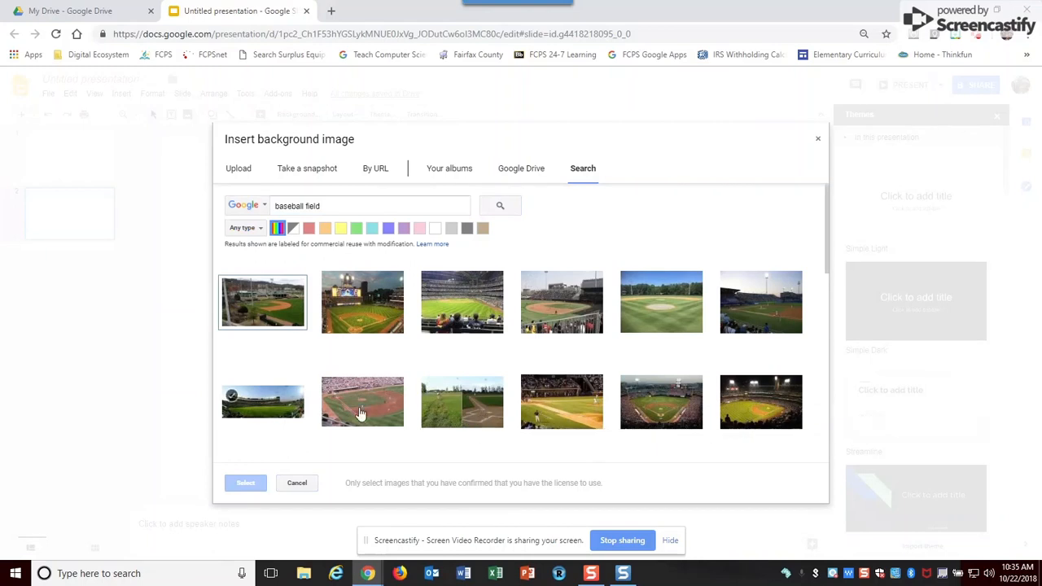
Browse the baseball field pictures and apply the one with players on the infield before a crowded stand as the slide background
scroll(456, 414, "down", 2)
scroll(429, 411, "down", 1)
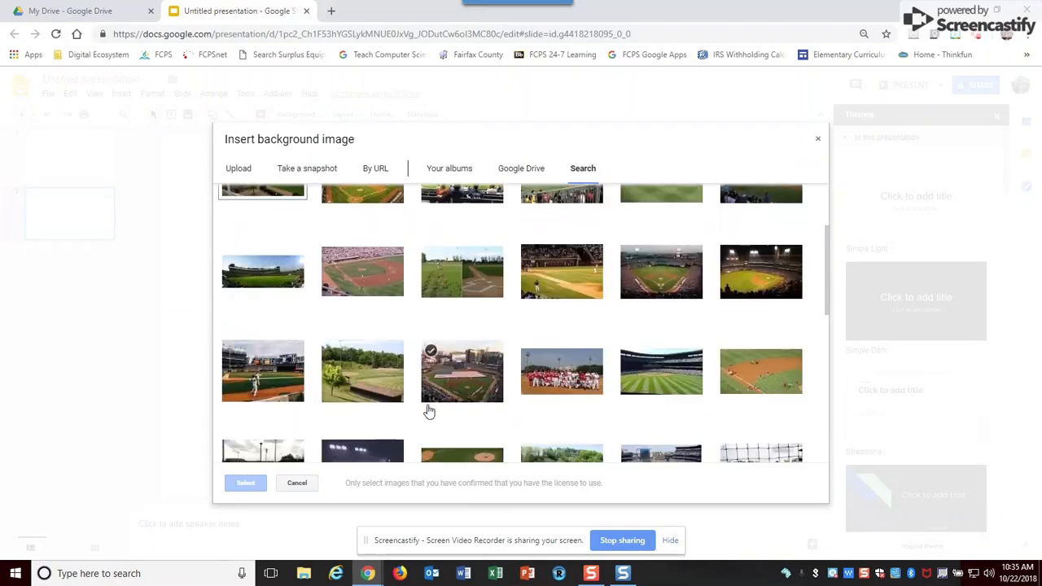
scroll(429, 411, "down", 4)
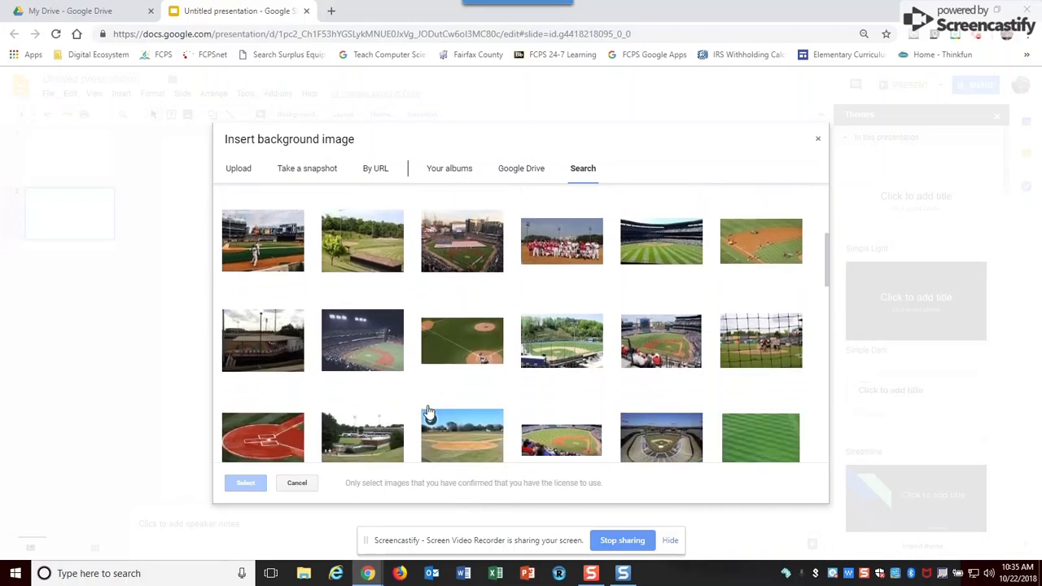
left_click(429, 412)
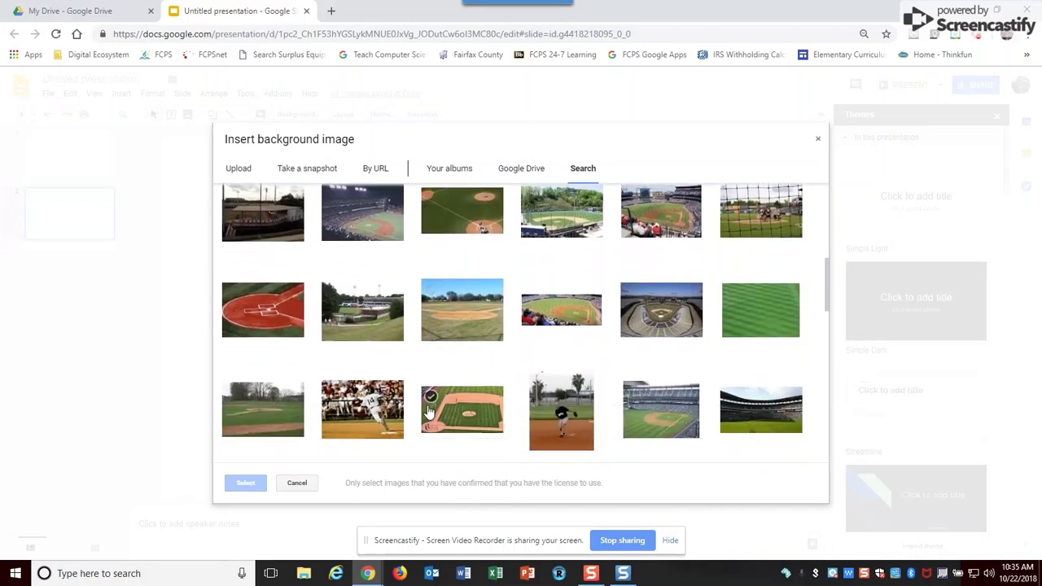
scroll(429, 411, "up", 3)
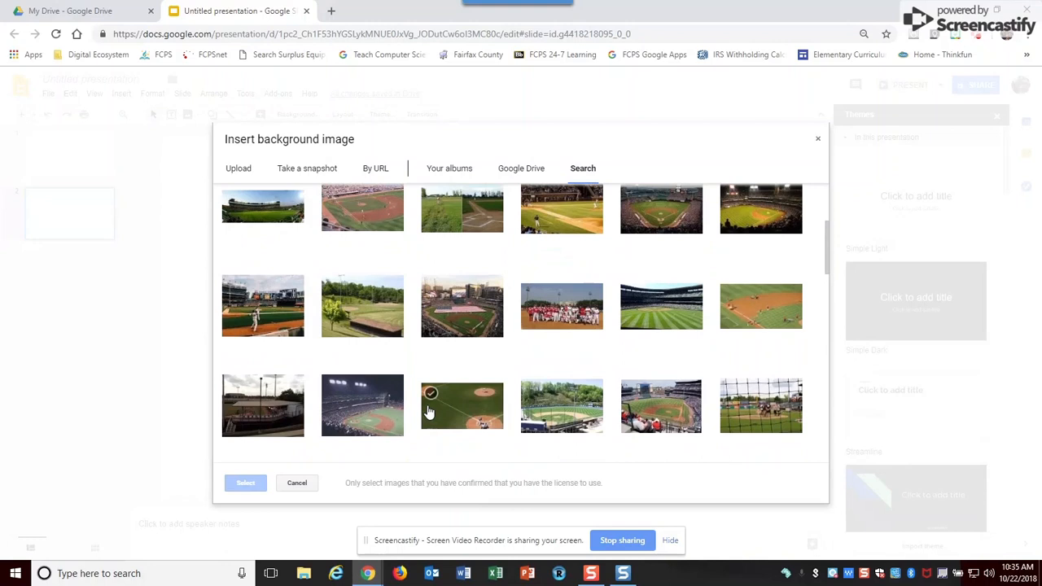
scroll(429, 411, "up", 2)
scroll(429, 412, "up", 1)
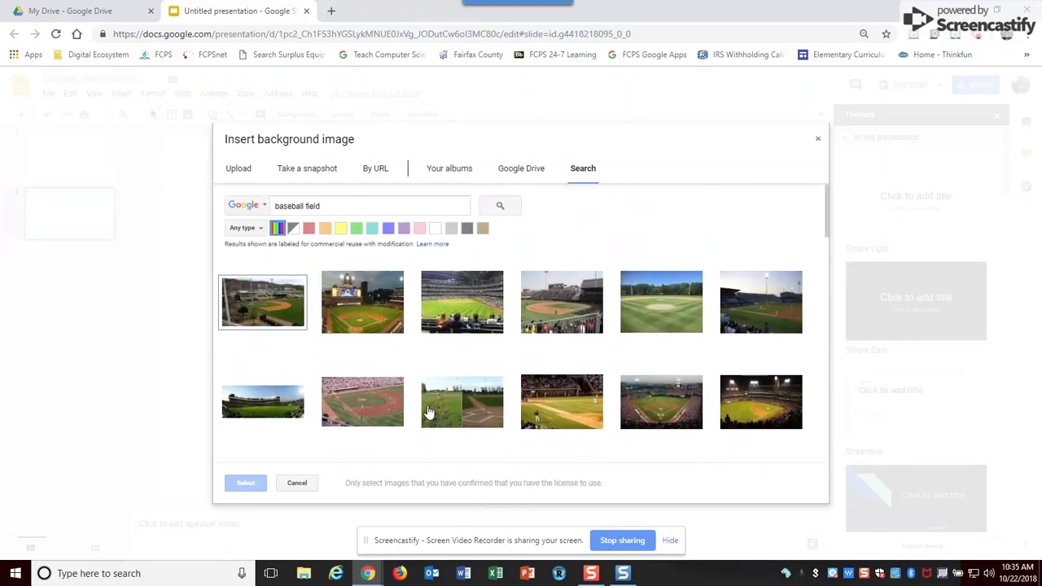
left_click(549, 404)
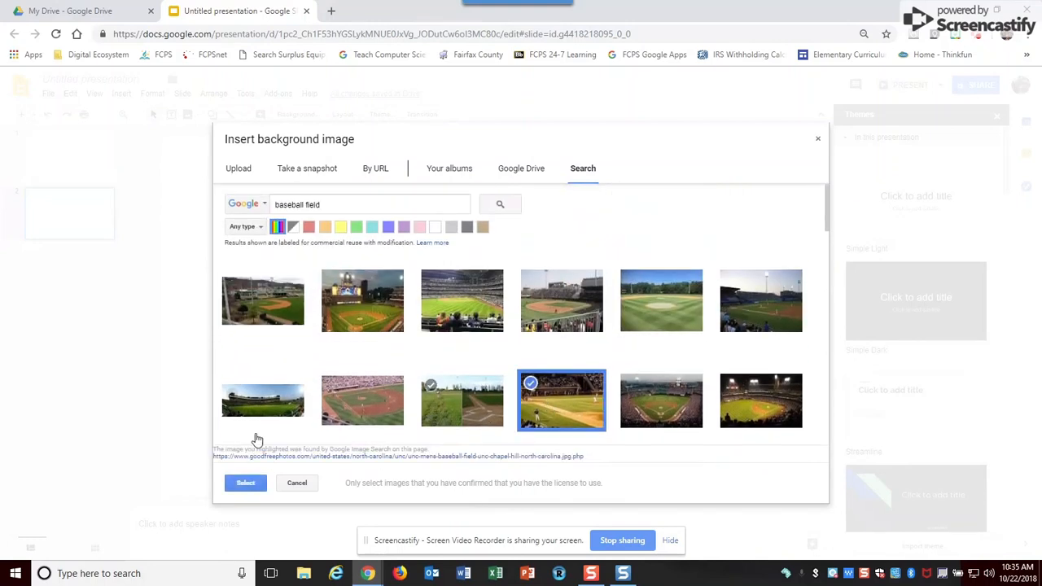
left_click(242, 483)
left_click(484, 360)
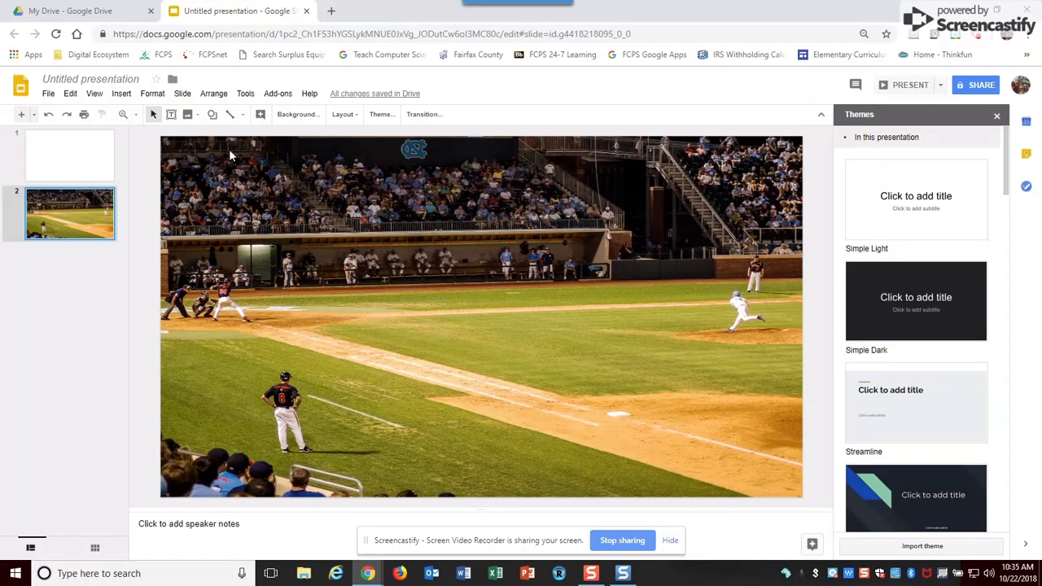
Insert the image Baseball.png into the slide from the Snagit folder under Documents on the computer
left_click(121, 94)
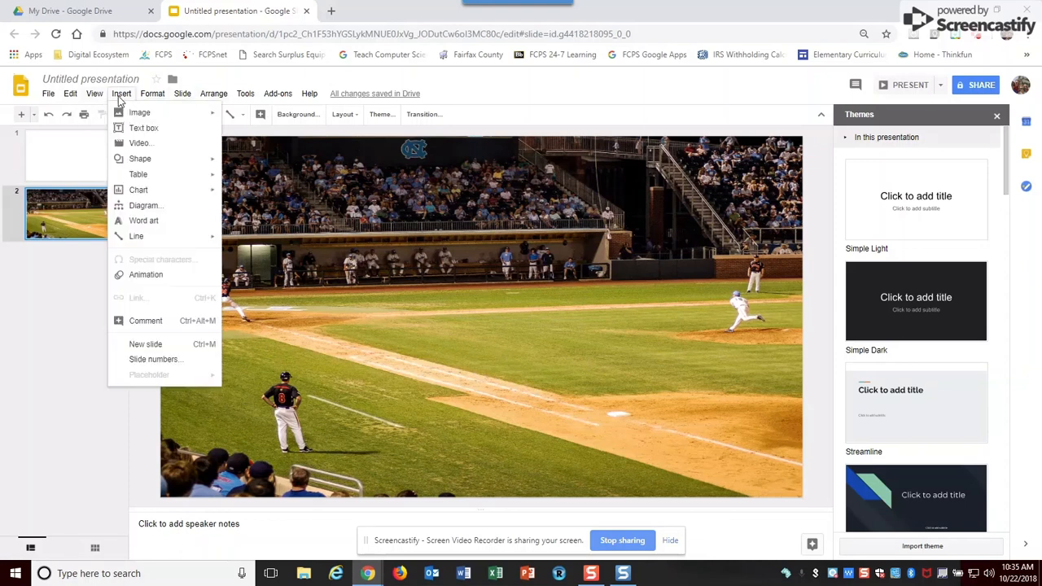
mouse_move(134, 113)
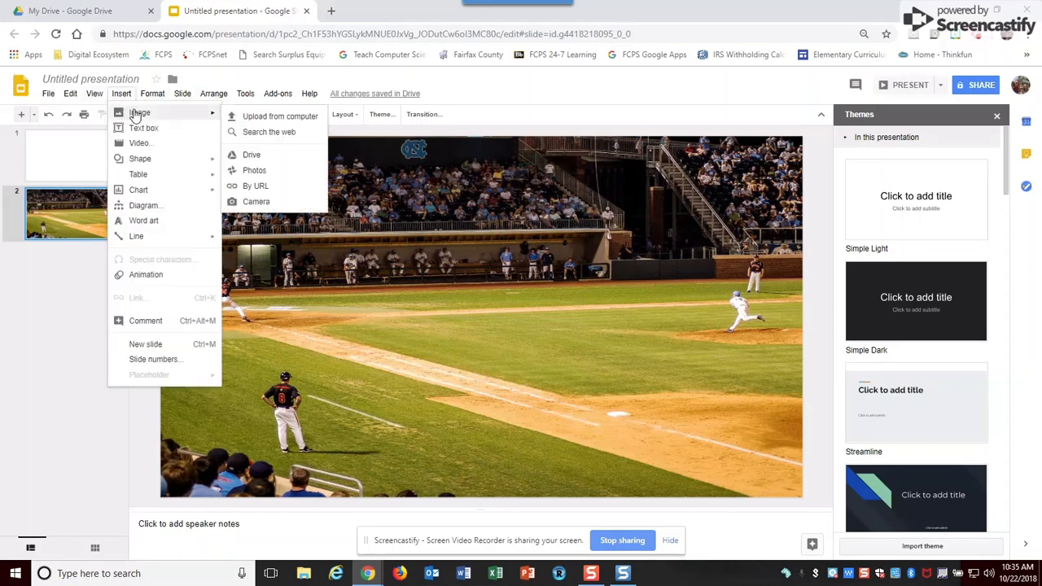
left_click(263, 122)
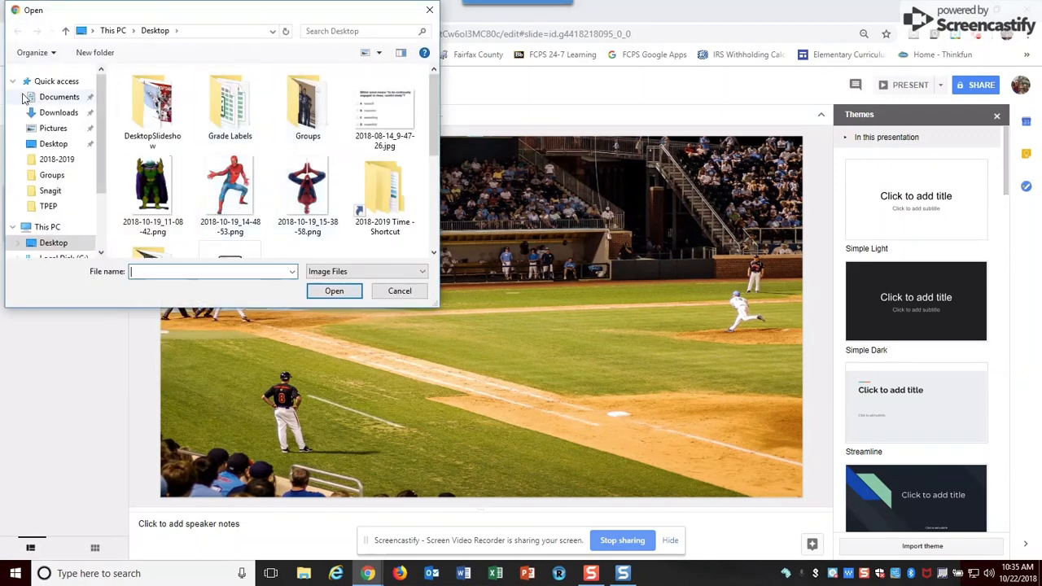
left_click(54, 99)
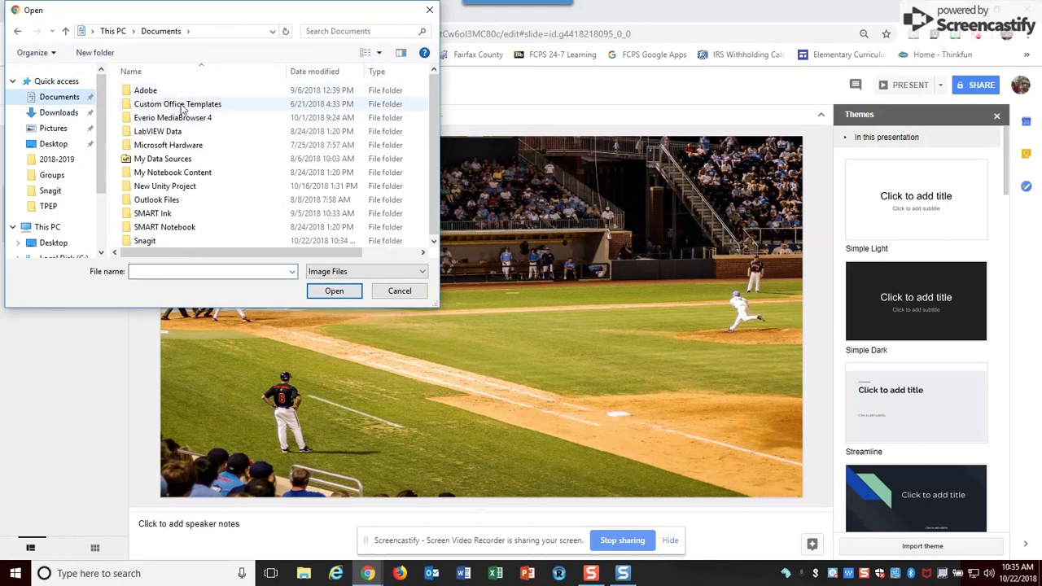
double_click(153, 242)
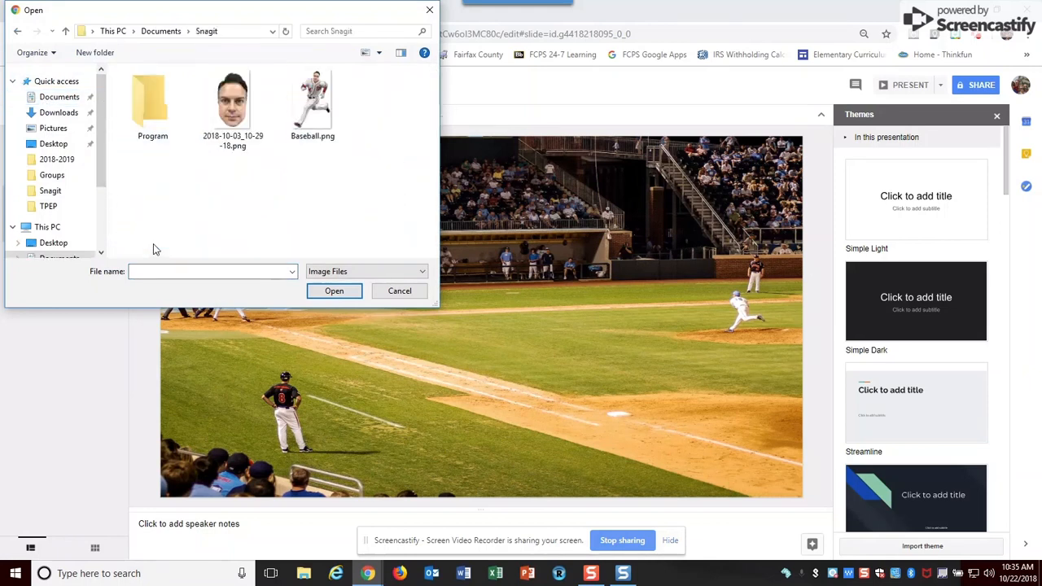
double_click(324, 114)
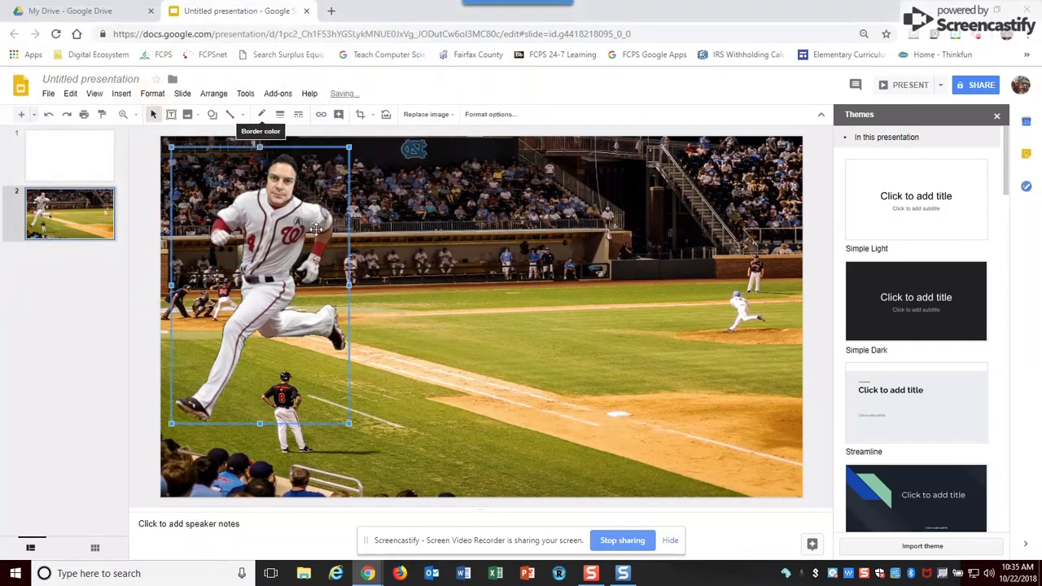
Shrink the inserted baseball player to the scale of the players in the background and place him behind the pitcher, beside the black-shirted player
left_click_drag(349, 147, 492, 257)
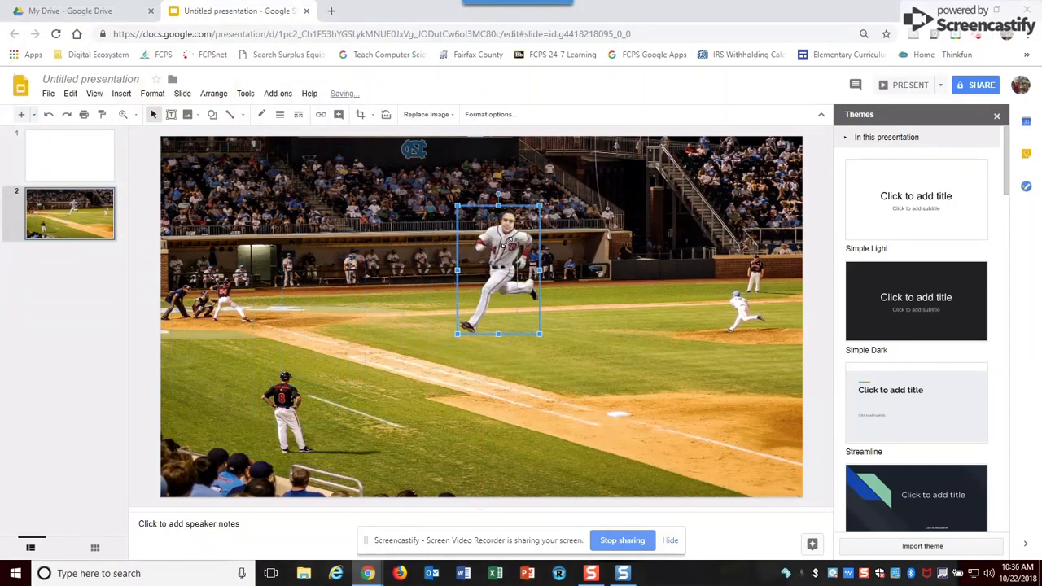
left_click_drag(539, 206, 499, 267)
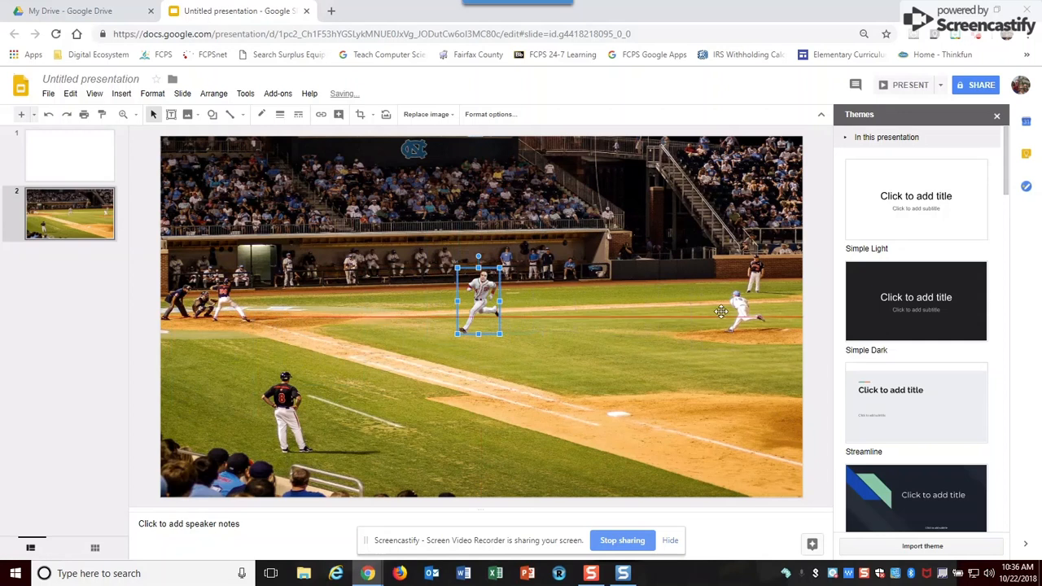
left_click_drag(688, 305, 724, 309)
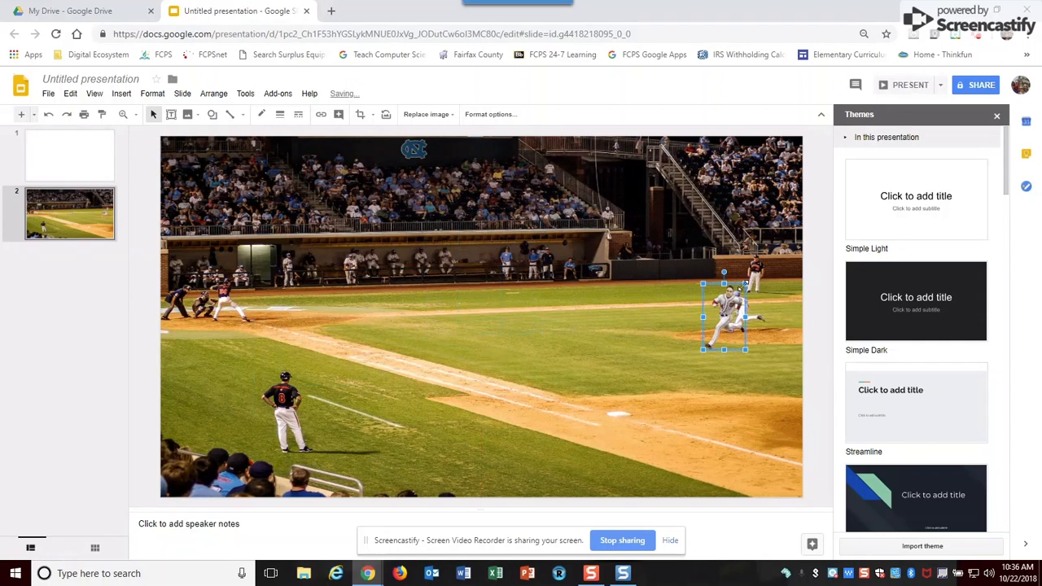
mouse_move(744, 284)
left_mouse_down()
mouse_move(745, 272)
mouse_move(753, 281)
mouse_move(741, 291)
left_mouse_up()
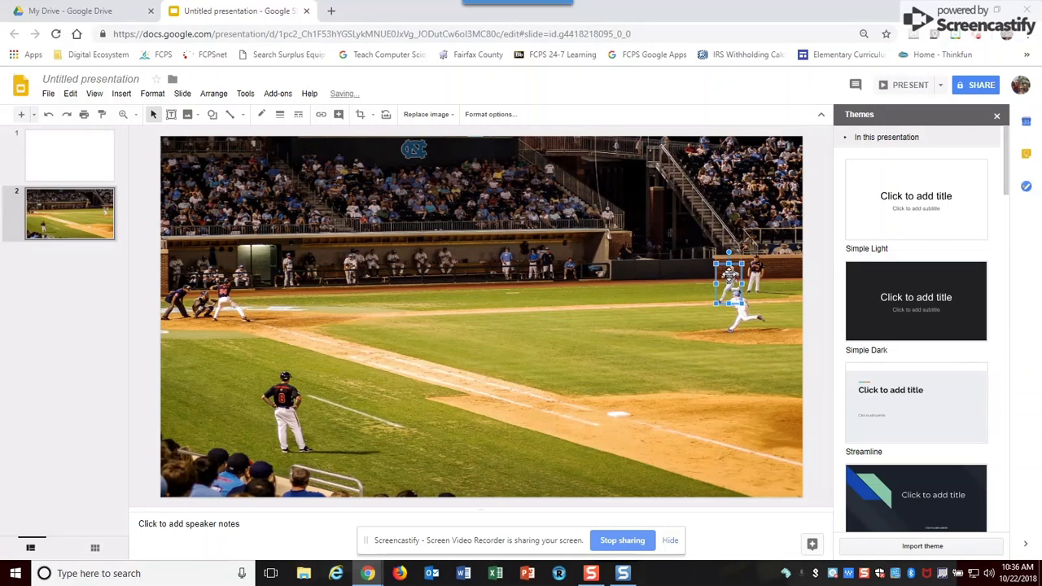
left_click(689, 307)
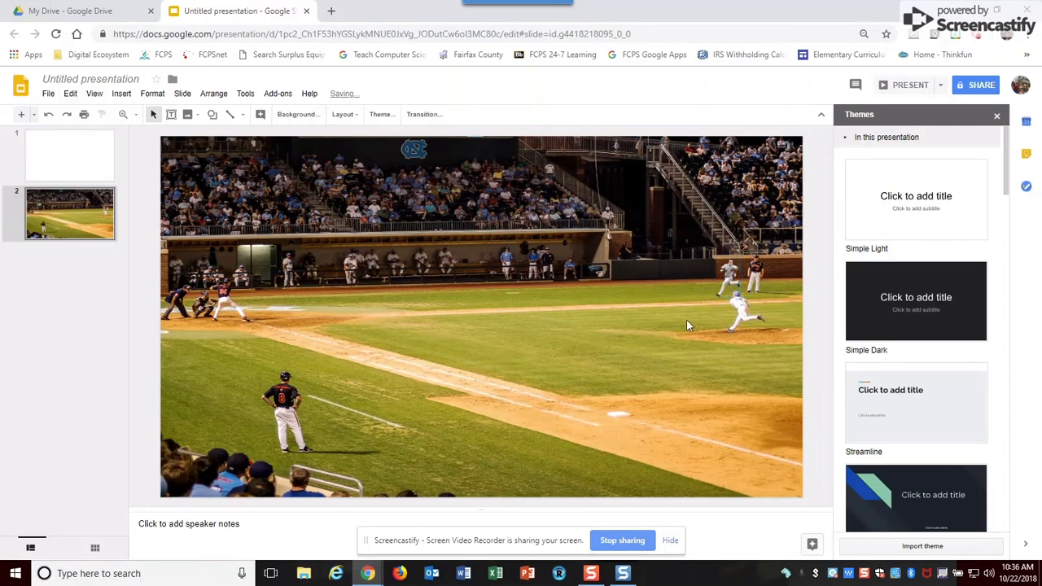